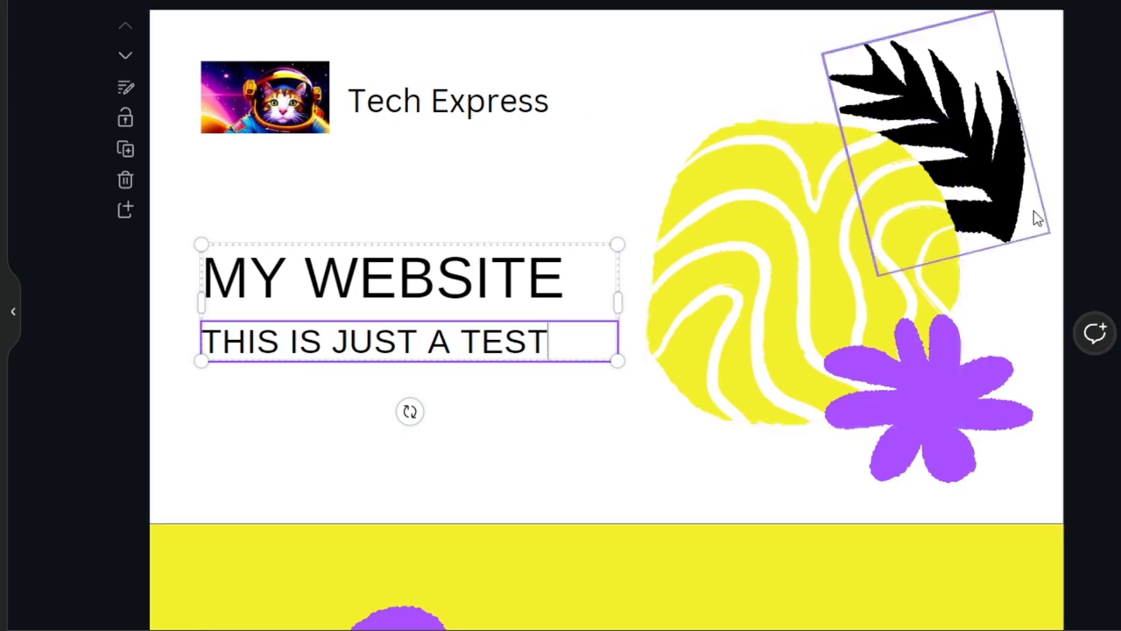
- Replace the three decorative shapes on the first page with the blue monitor graphic from a "computer 3d" graphics search
left_click_drag(1117, 453, 768, 120)
key("Delete")
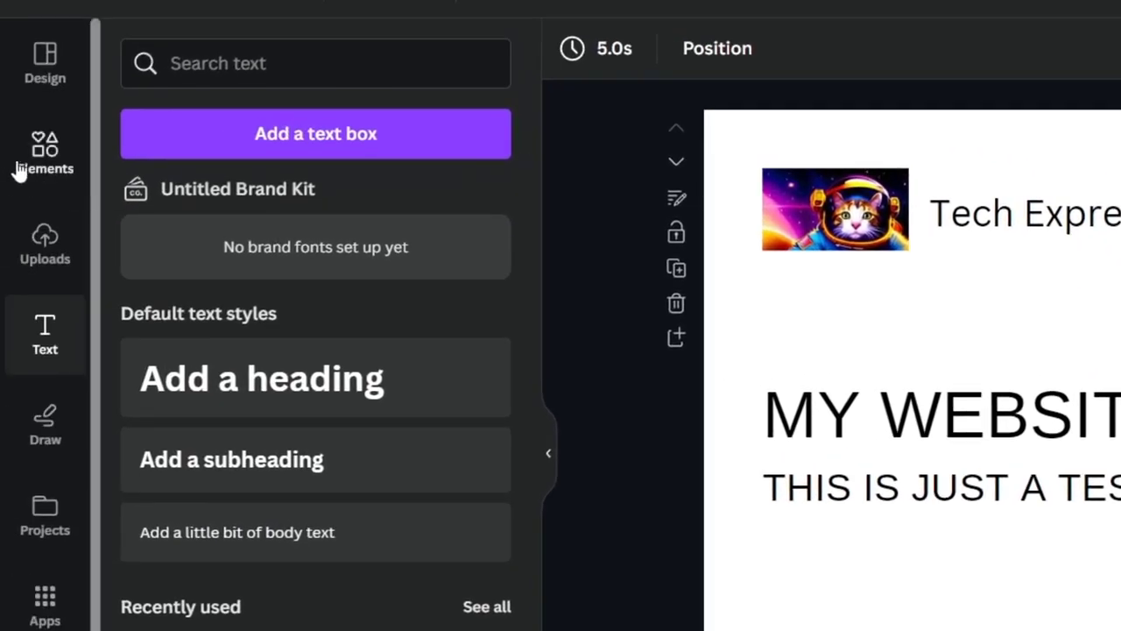
left_click(40, 158)
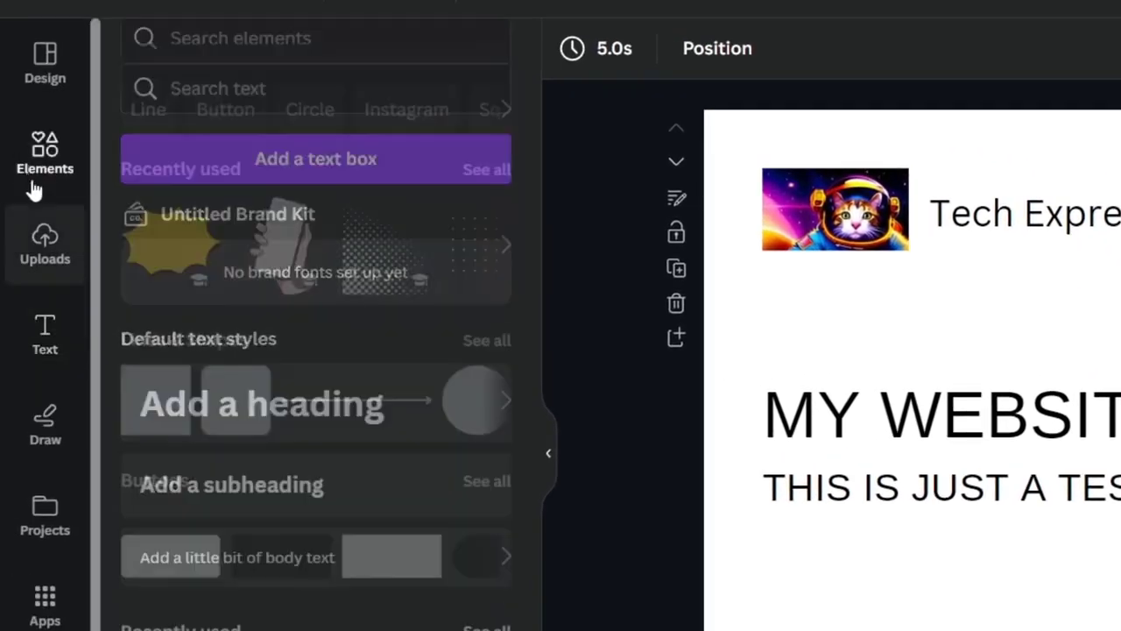
left_click(307, 73)
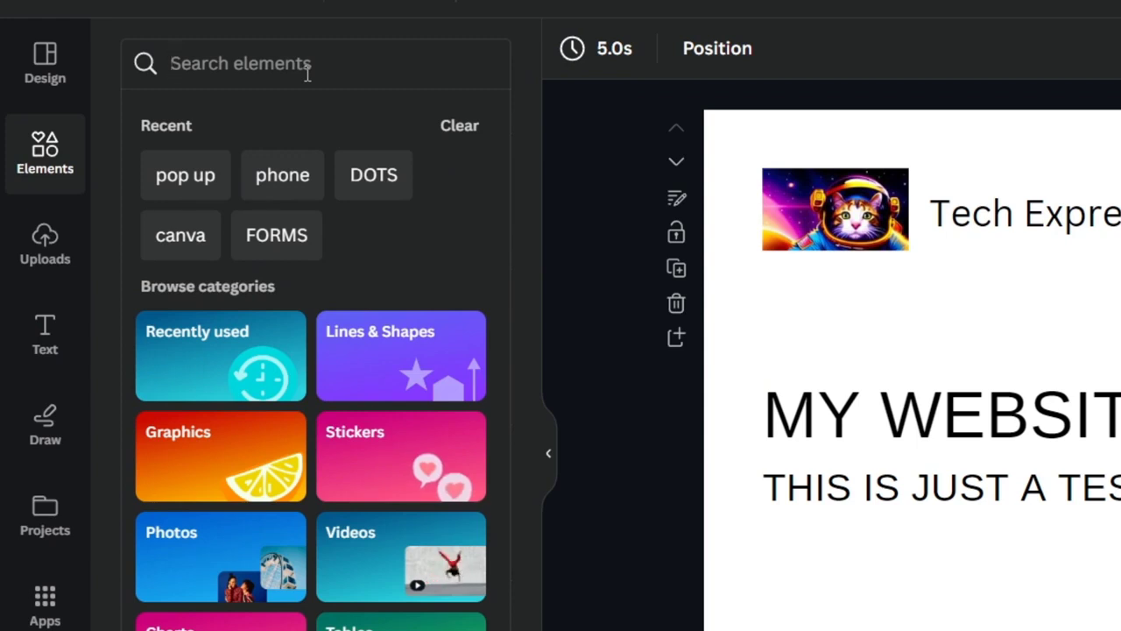
type("computer 3d")
key("Return")
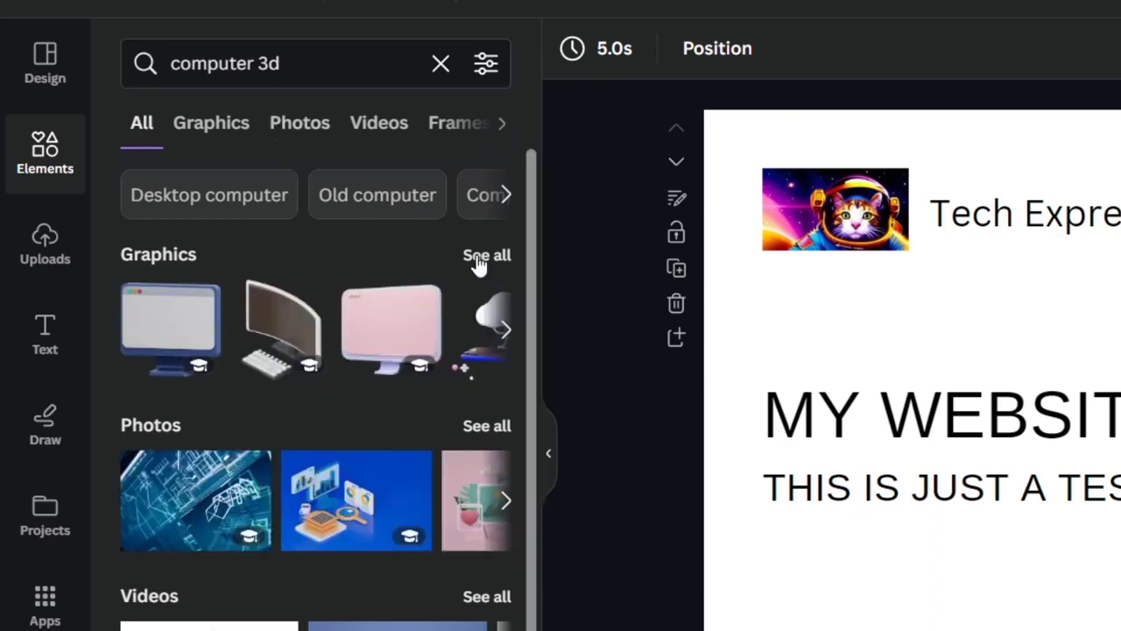
left_click(477, 258)
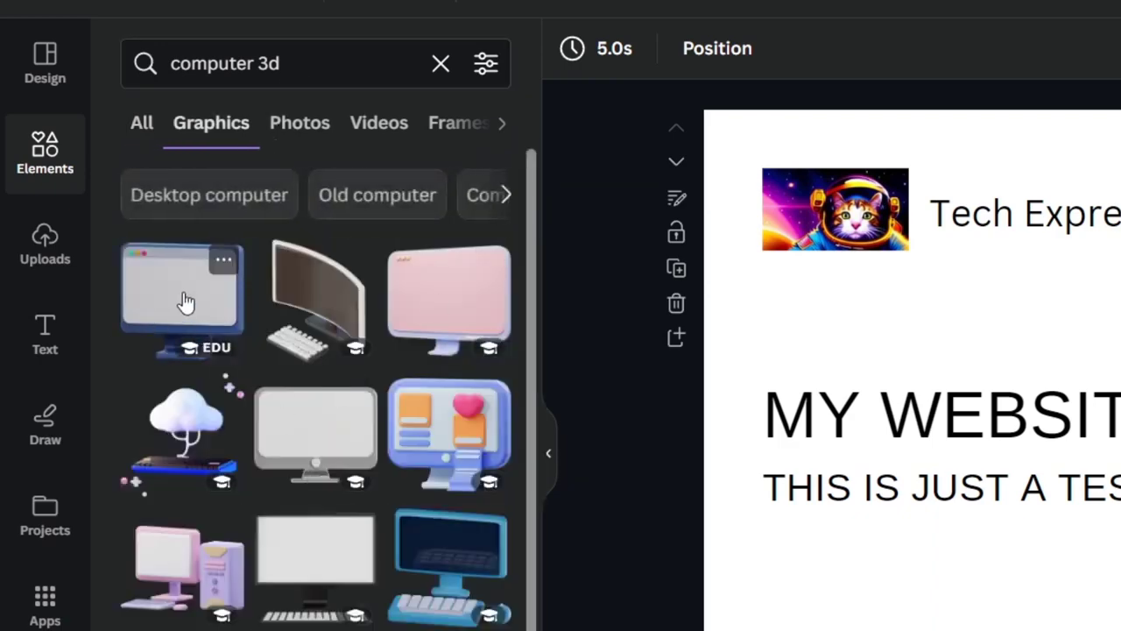
left_click(186, 302)
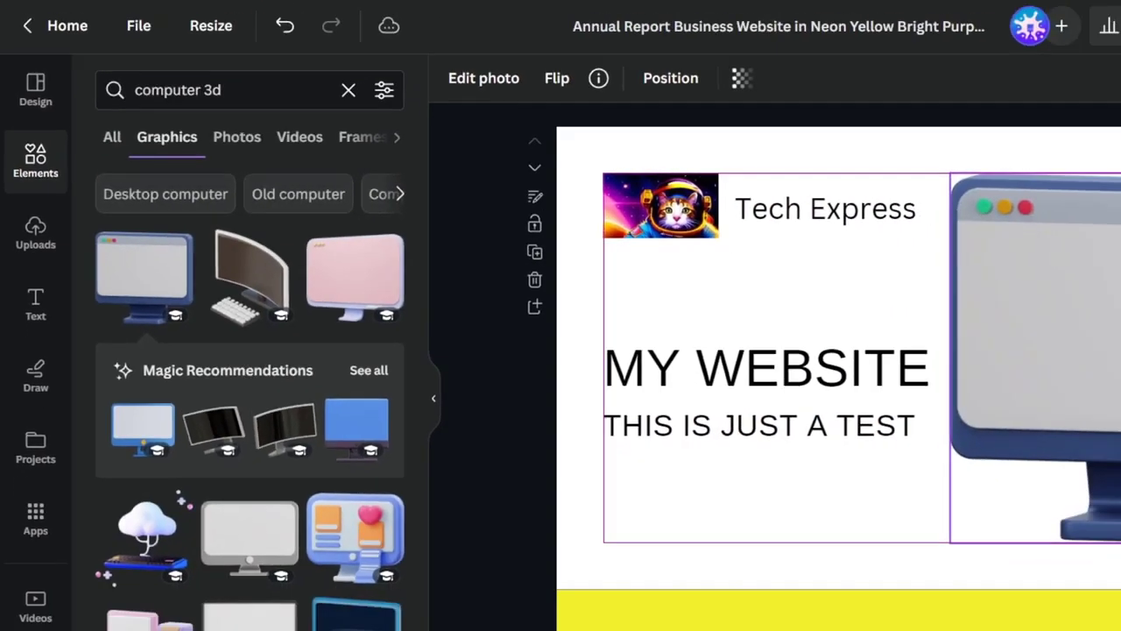
- Shrink the monitor graphic and place it beside the page heading, leaving free space beneath its stand
left_click_drag(870, 301, 885, 306)
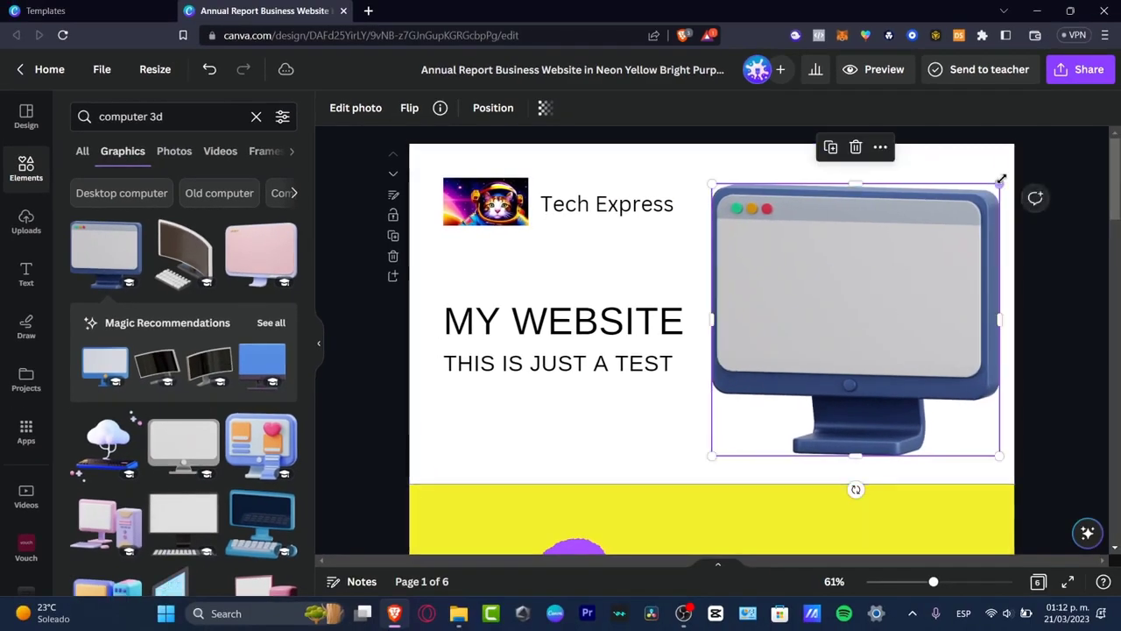
left_click_drag(1001, 179, 881, 293)
left_click_drag(828, 334, 902, 220)
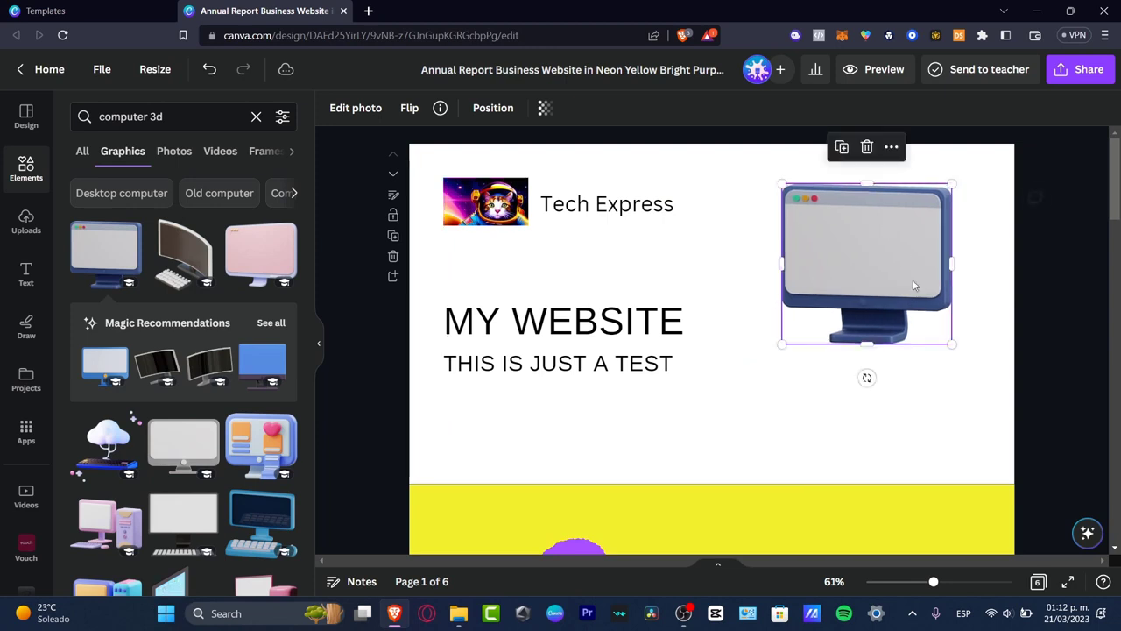
left_click_drag(951, 345, 934, 321)
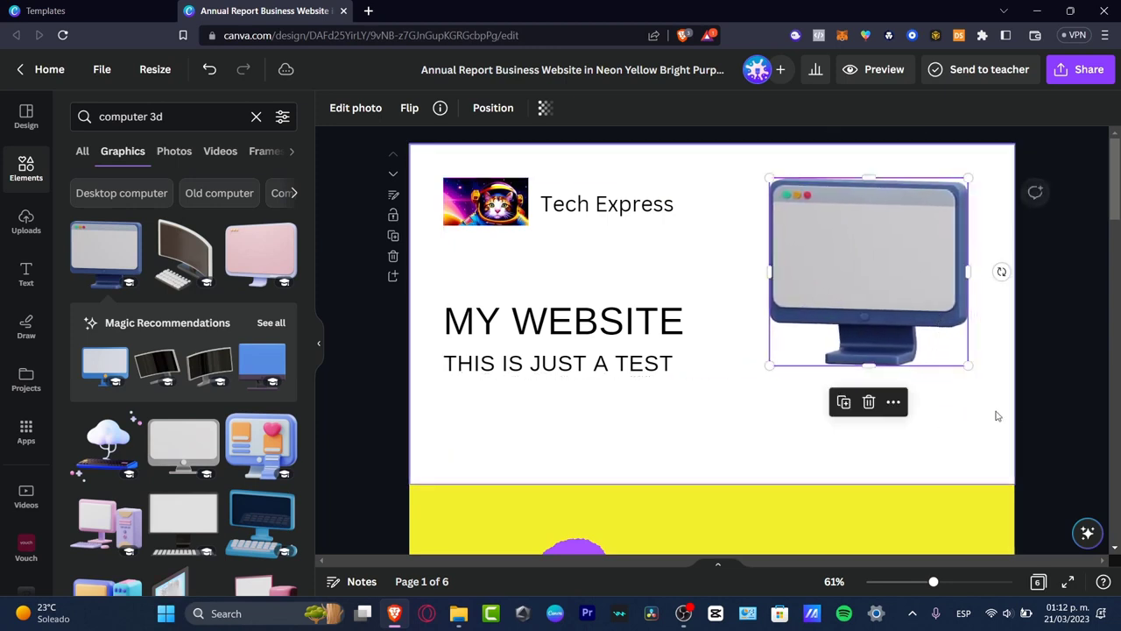
left_click(969, 425)
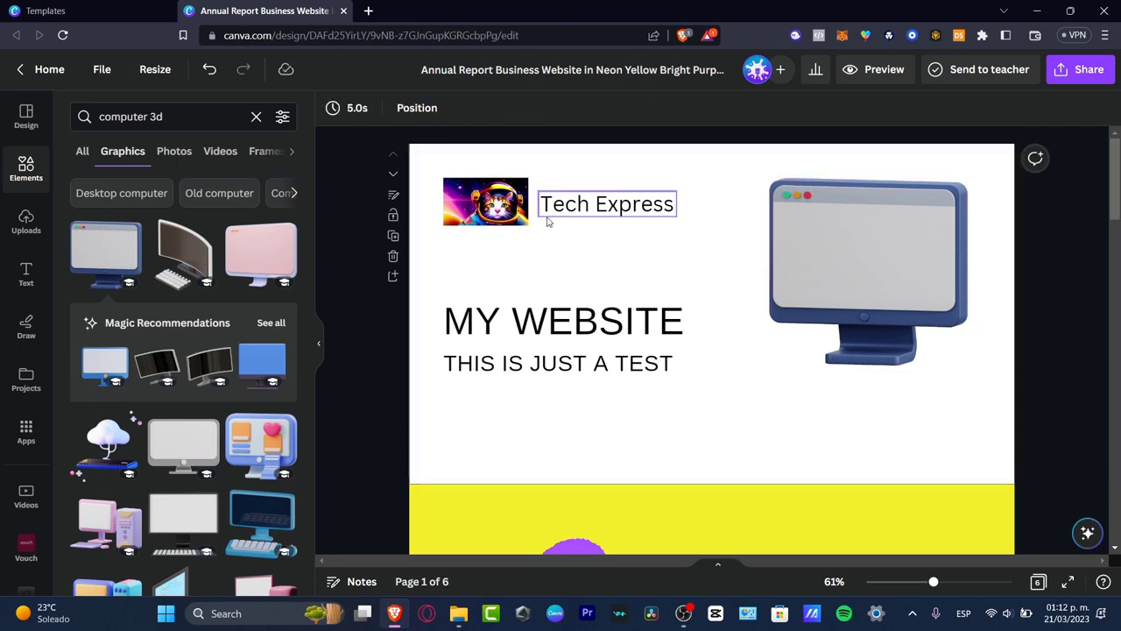
- Insert the blue CLICK HERE graphic from a "Click button" search and place it at a small size below the monitor
left_click(36, 174)
left_click(141, 118)
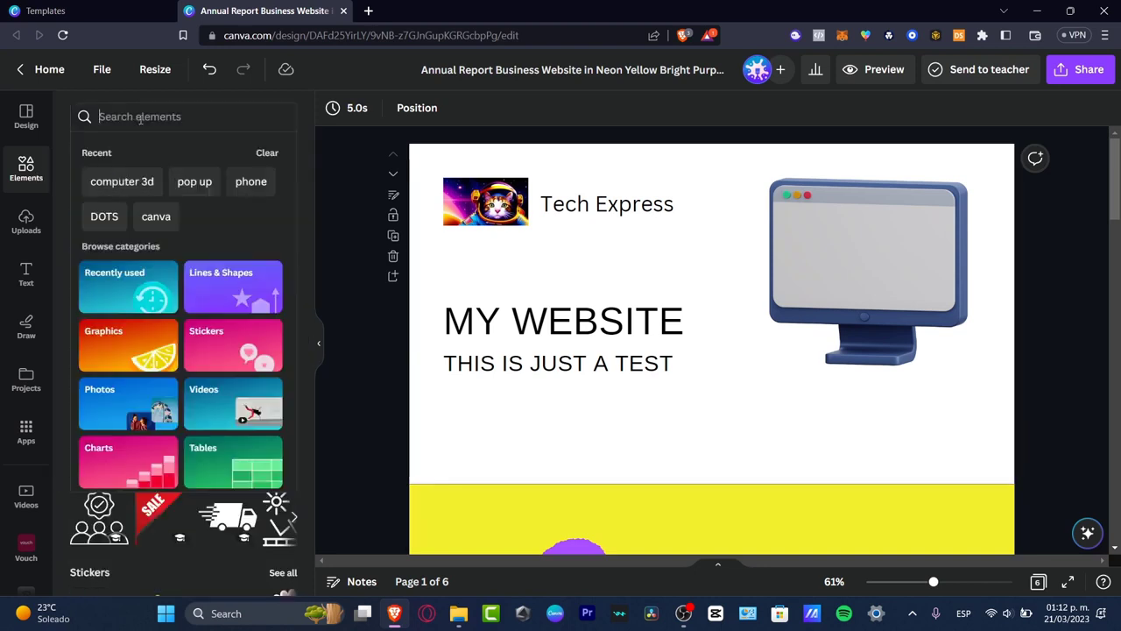
left_click(130, 156)
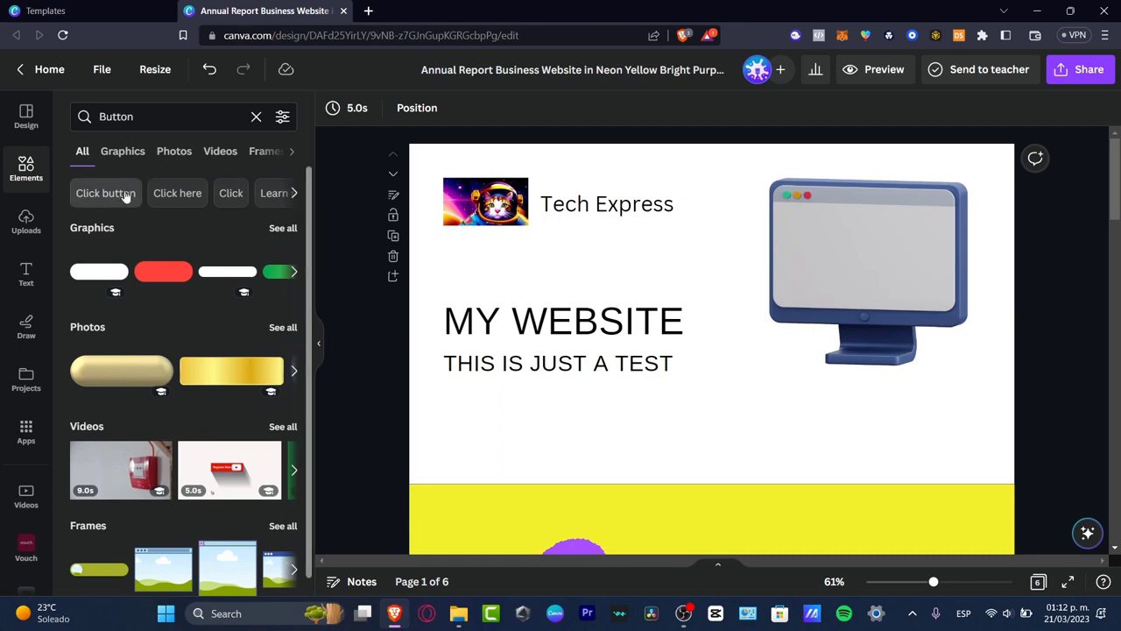
left_click(125, 193)
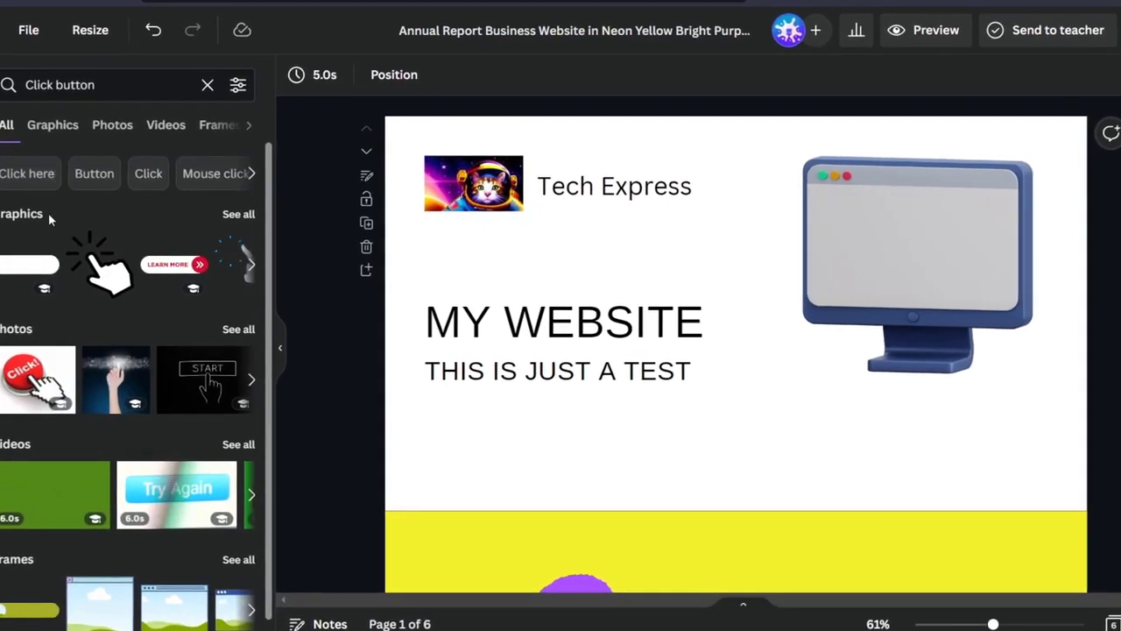
left_click(238, 217)
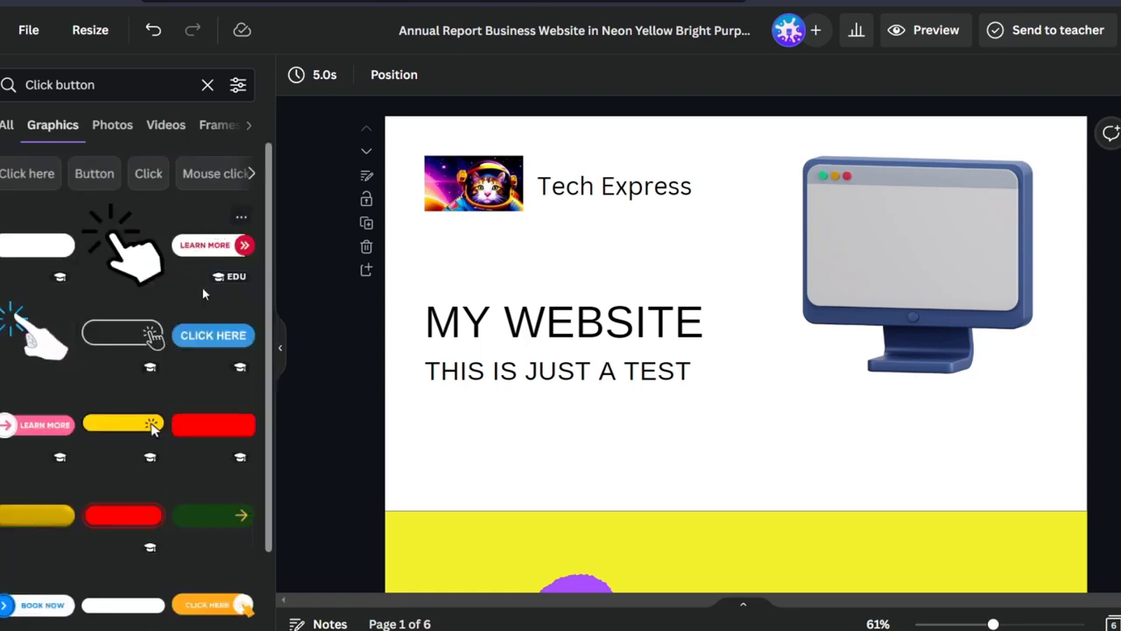
left_click(211, 337)
left_click_drag(1046, 401, 951, 454)
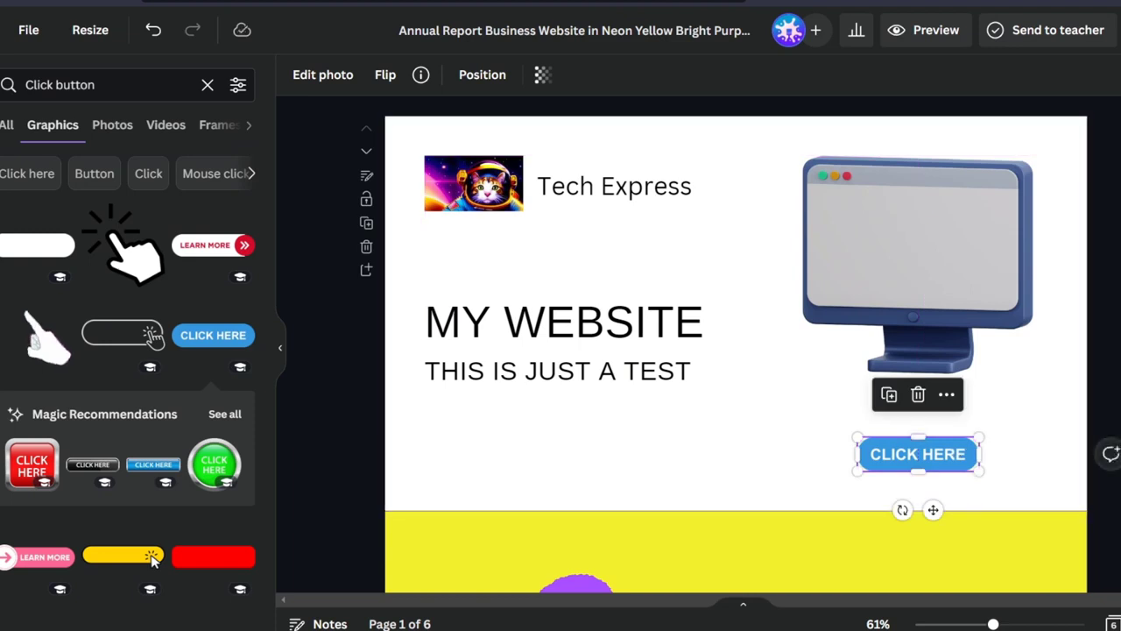
left_click(775, 416)
- Place a copy of the Tech Express text above the CLICK HERE button, reading "Check out our Youtube Tutorials" in a smaller size
left_click_drag(685, 190, 948, 412)
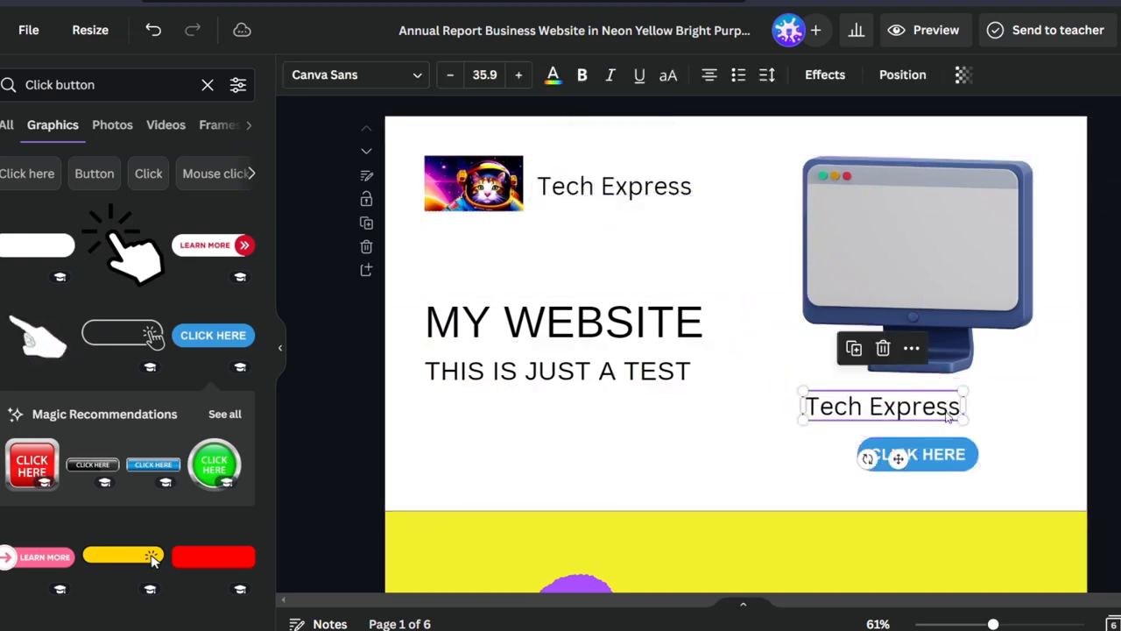
double_click(946, 412)
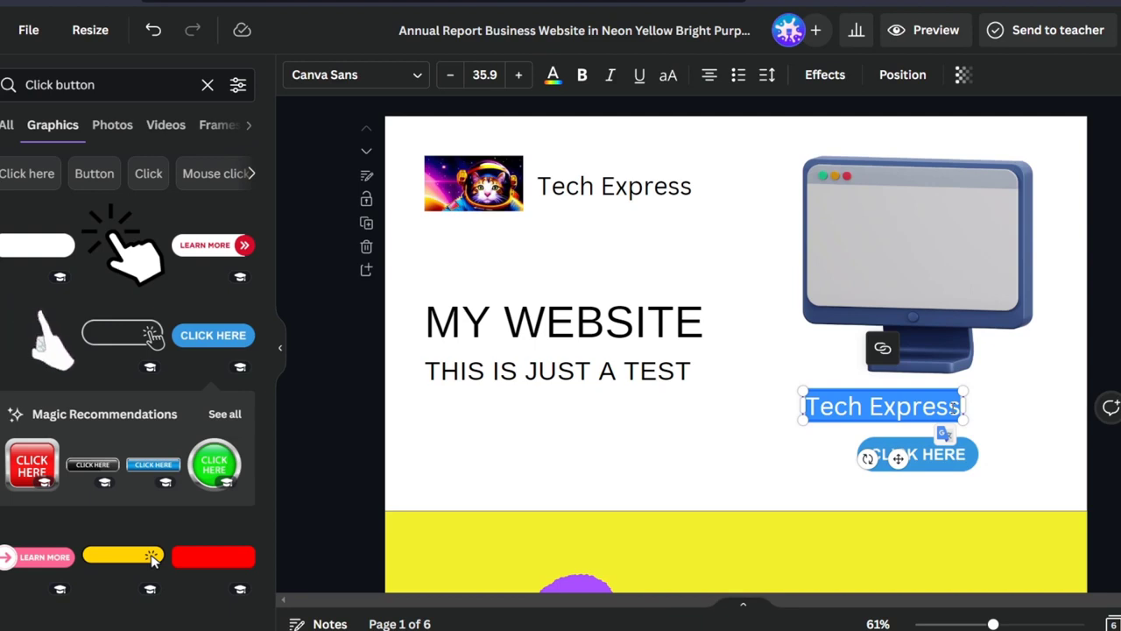
type("Check out our Youtube Tutorials")
key("Escape")
key("Escape")
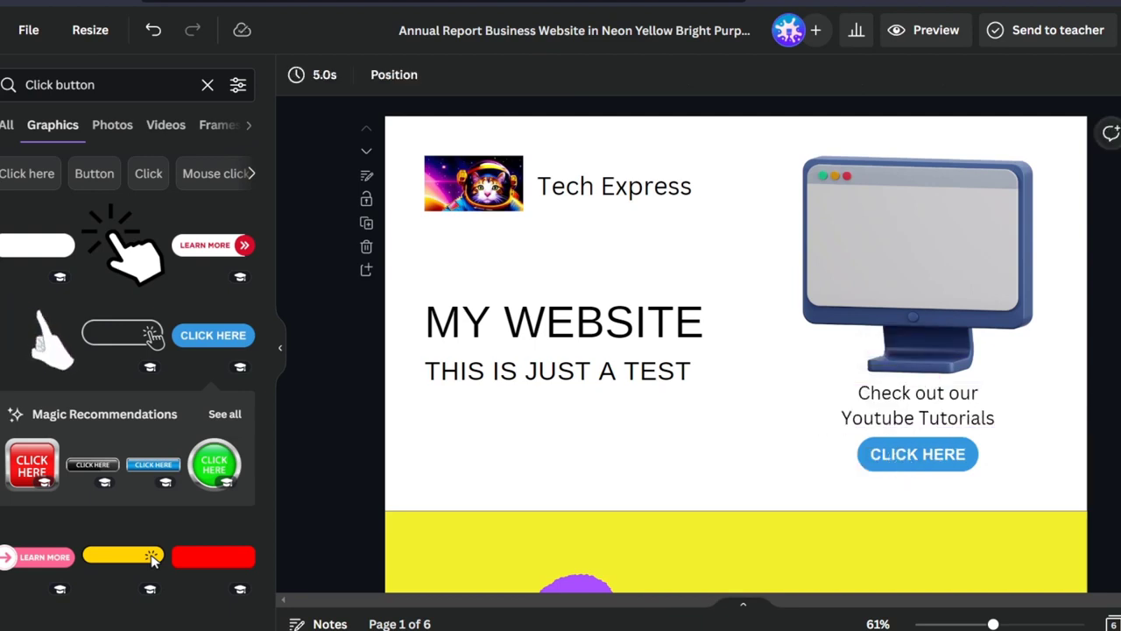
left_click_drag(965, 413, 968, 423)
left_click(969, 465)
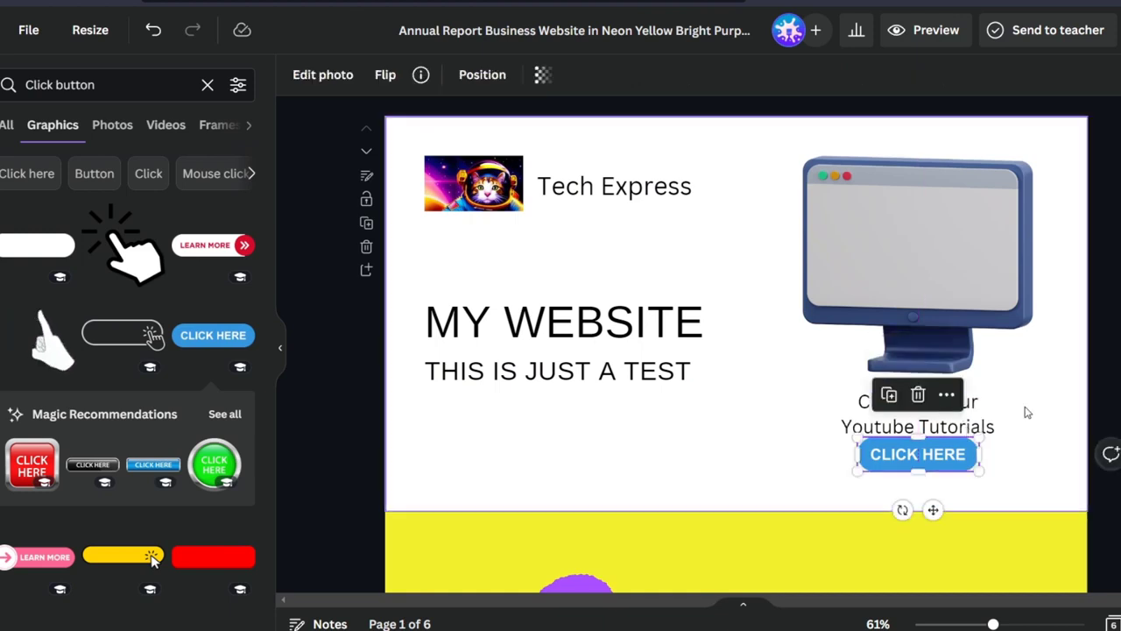
left_click(948, 397)
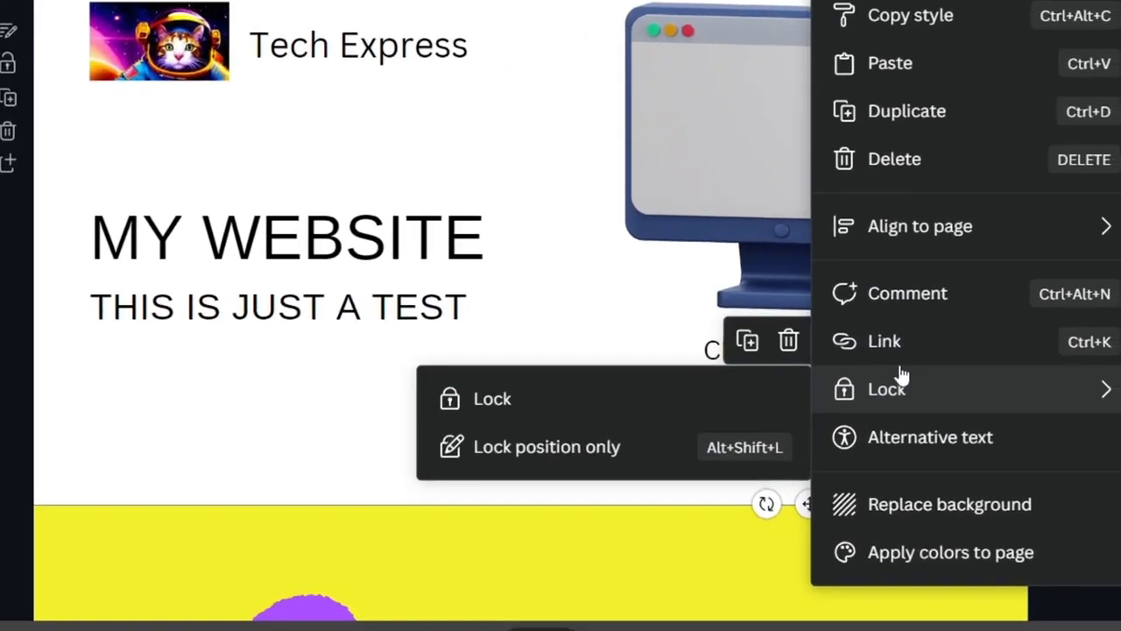
left_click(1016, 395)
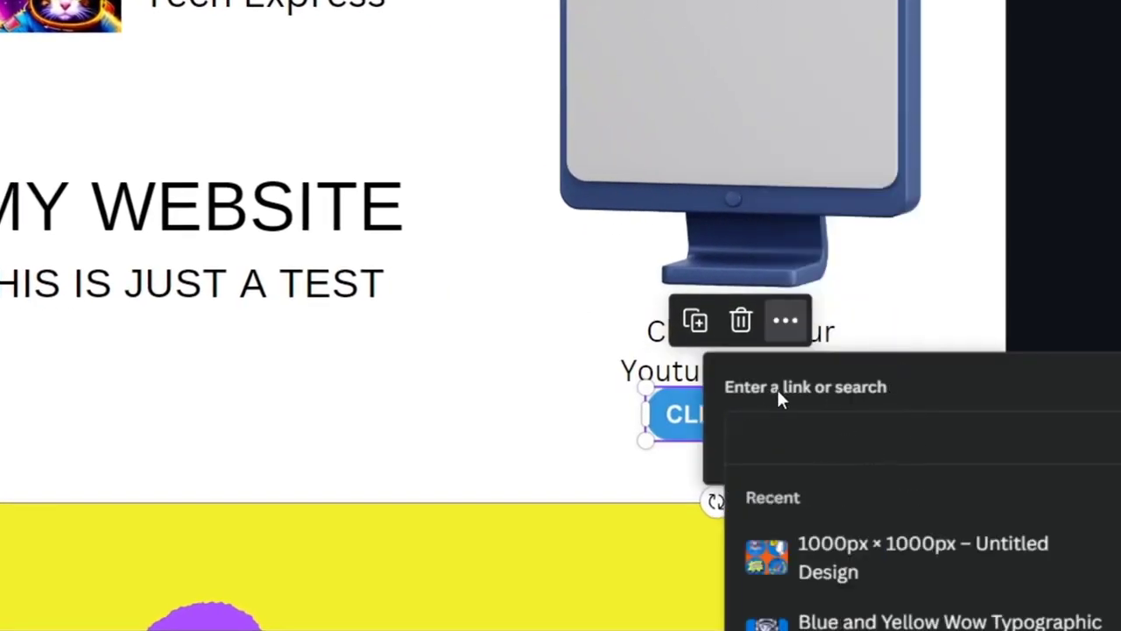
scroll(967, 551, "down", 3)
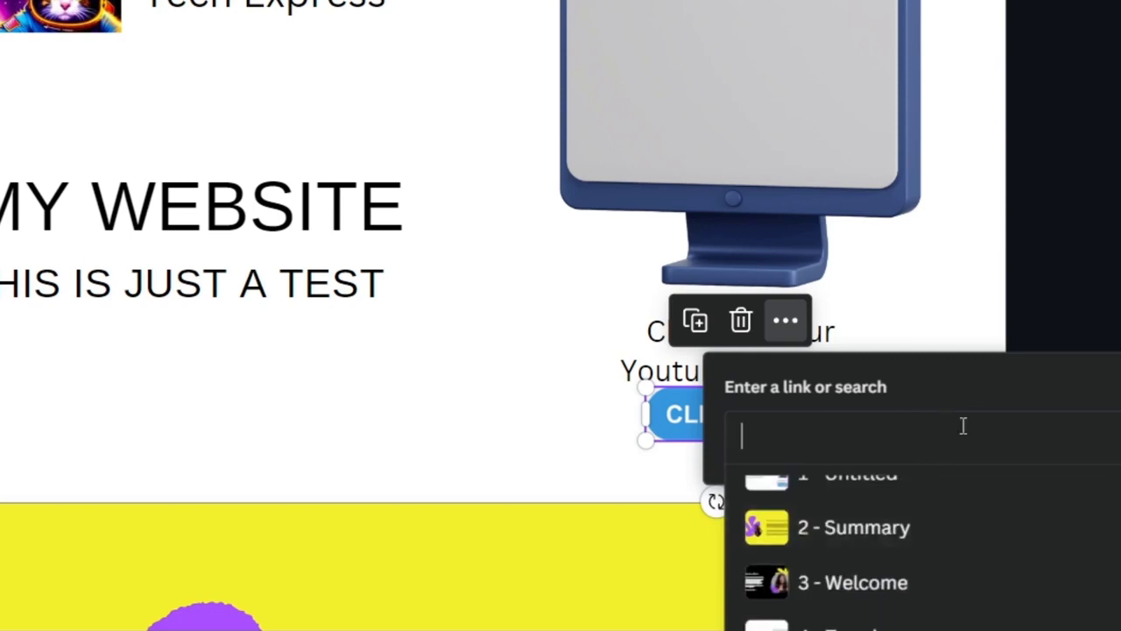
left_click(990, 258)
left_click(779, 409)
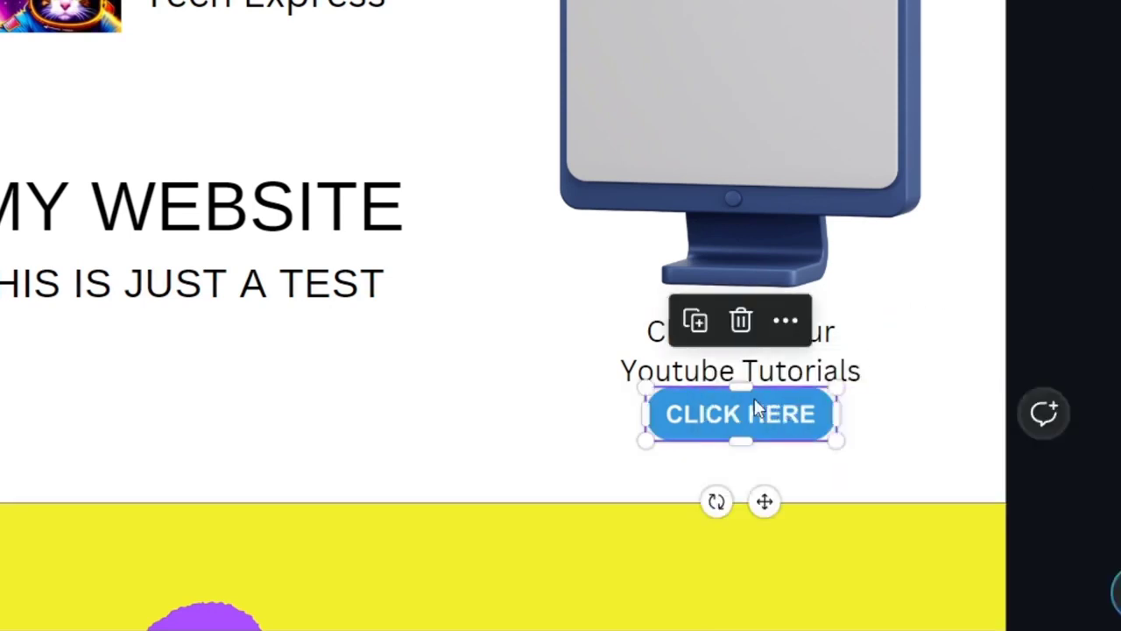
left_click(1026, 175)
left_click(787, 409)
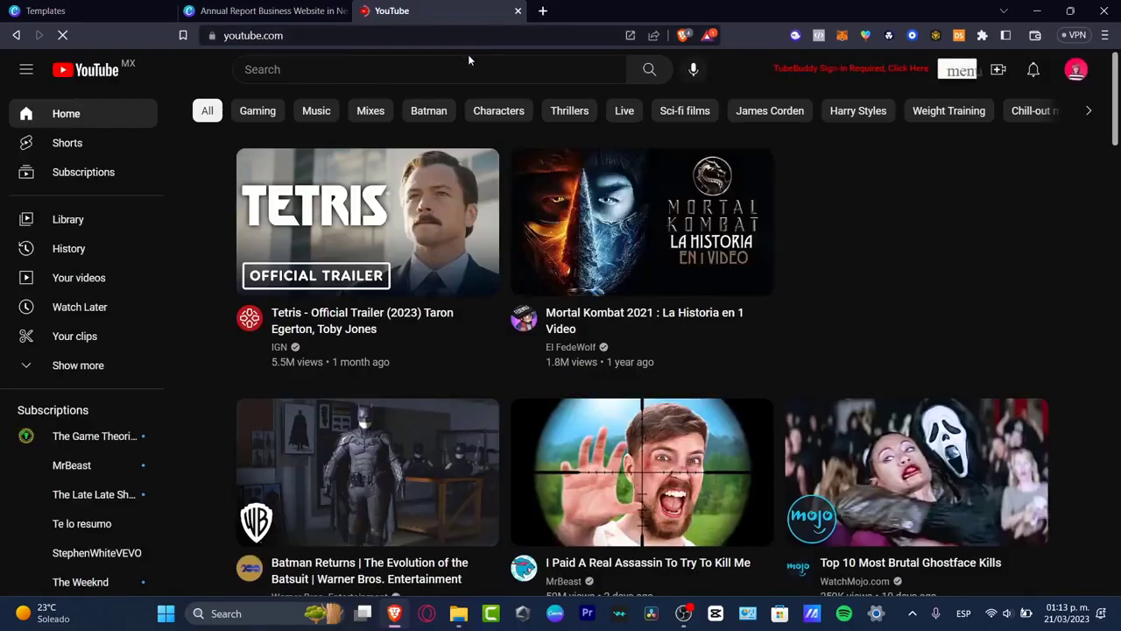
- Search YouTube for "tech express" and copy the address of the Tech Express channel page
left_click(501, 61)
type("tech exp")
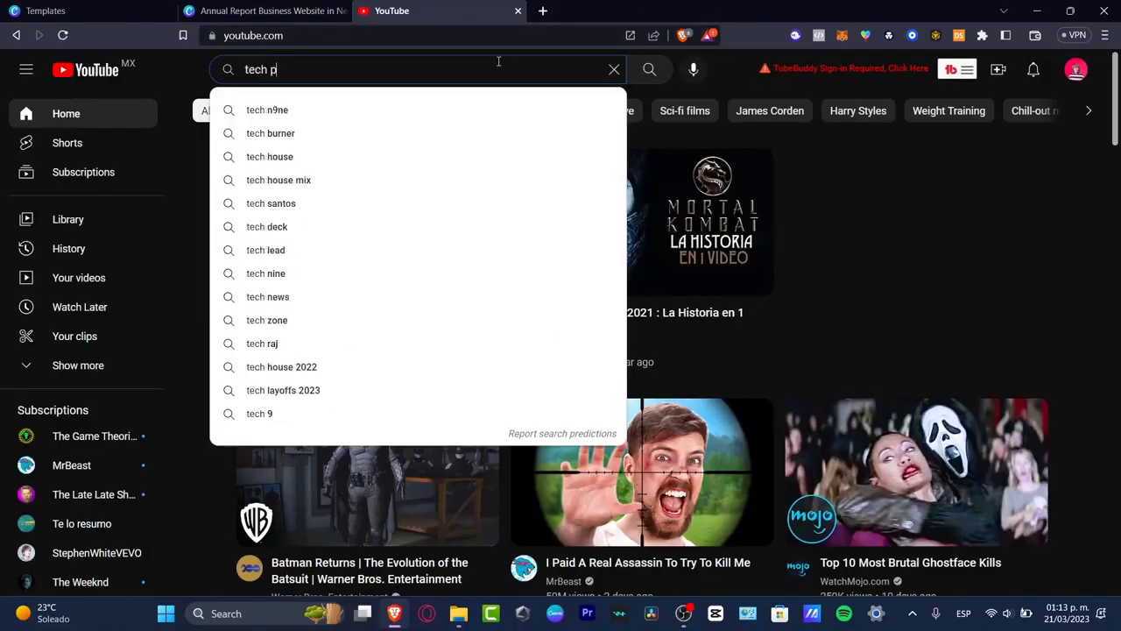
type("ress")
key("Return")
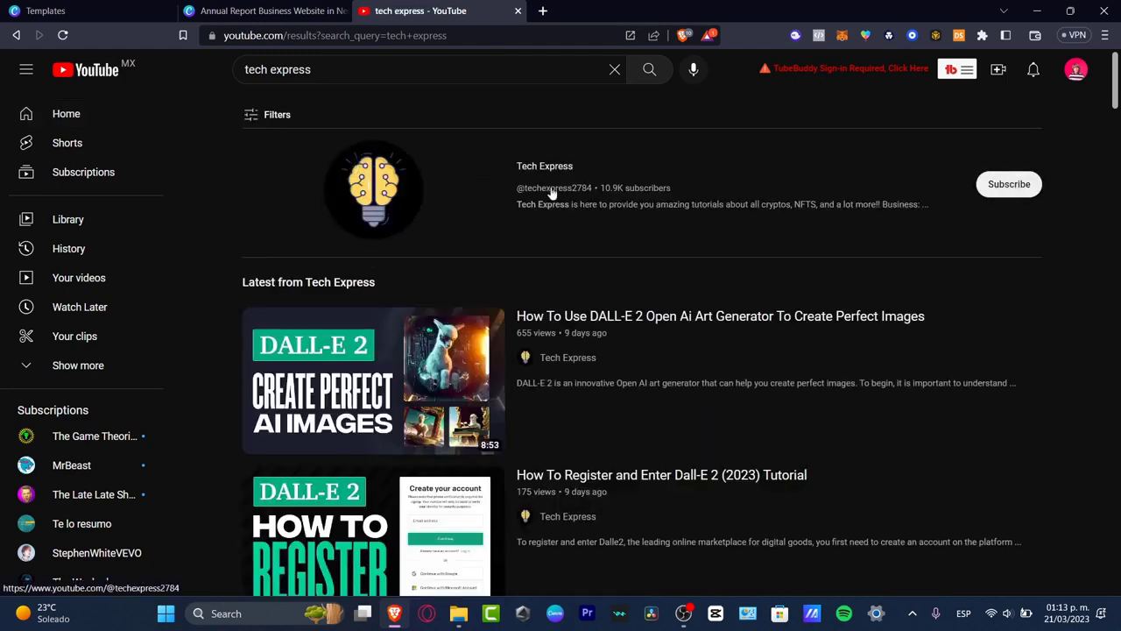
left_click(550, 169)
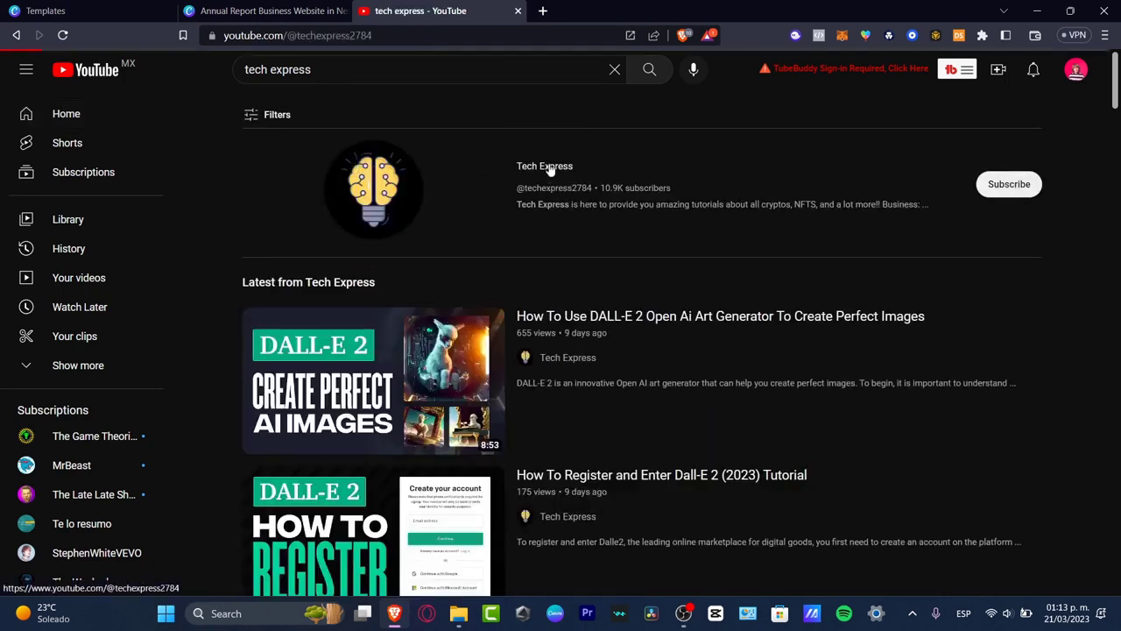
left_click(489, 37)
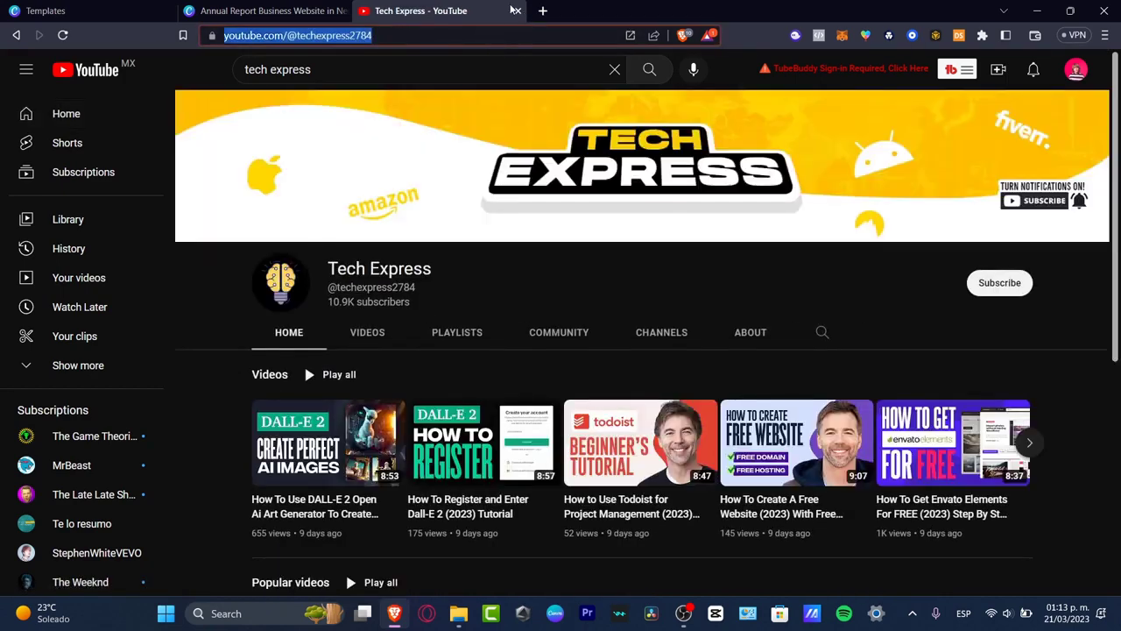
left_click(519, 12)
- Link the CLICK HERE button to the copied Tech Express YouTube channel address and test that link
left_click(871, 431)
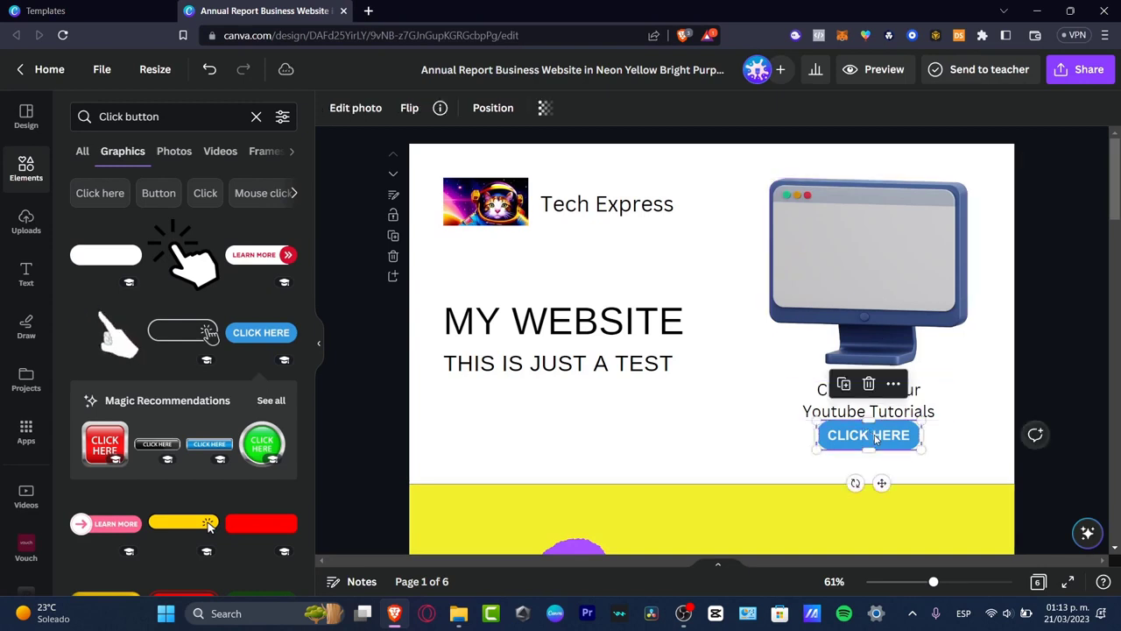
right_click(876, 417)
left_click(929, 383)
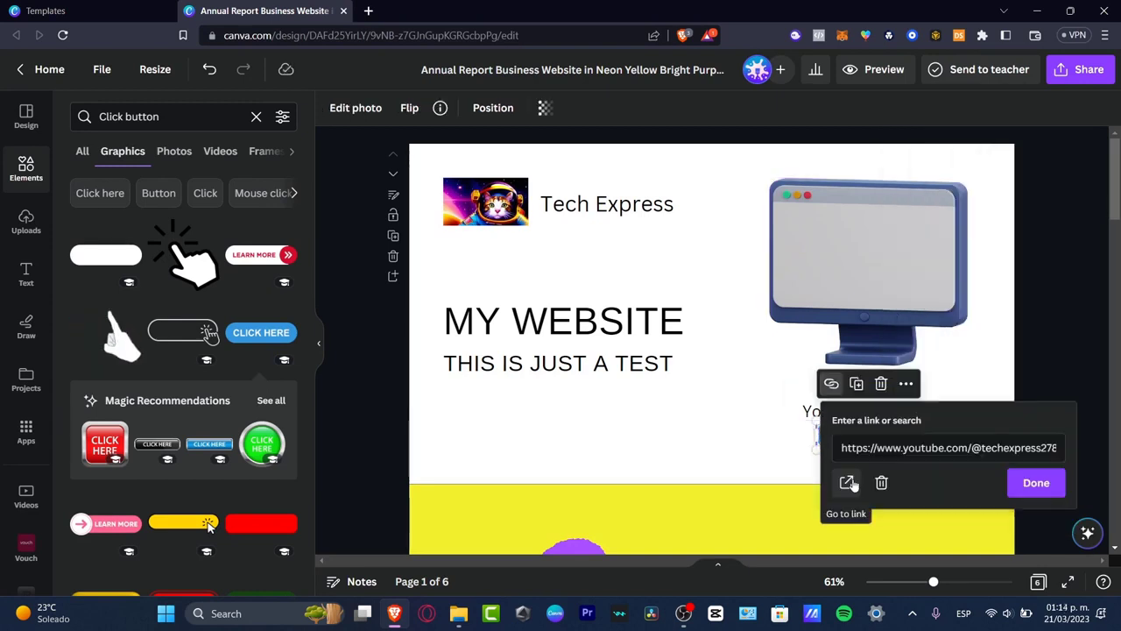
left_click(848, 483)
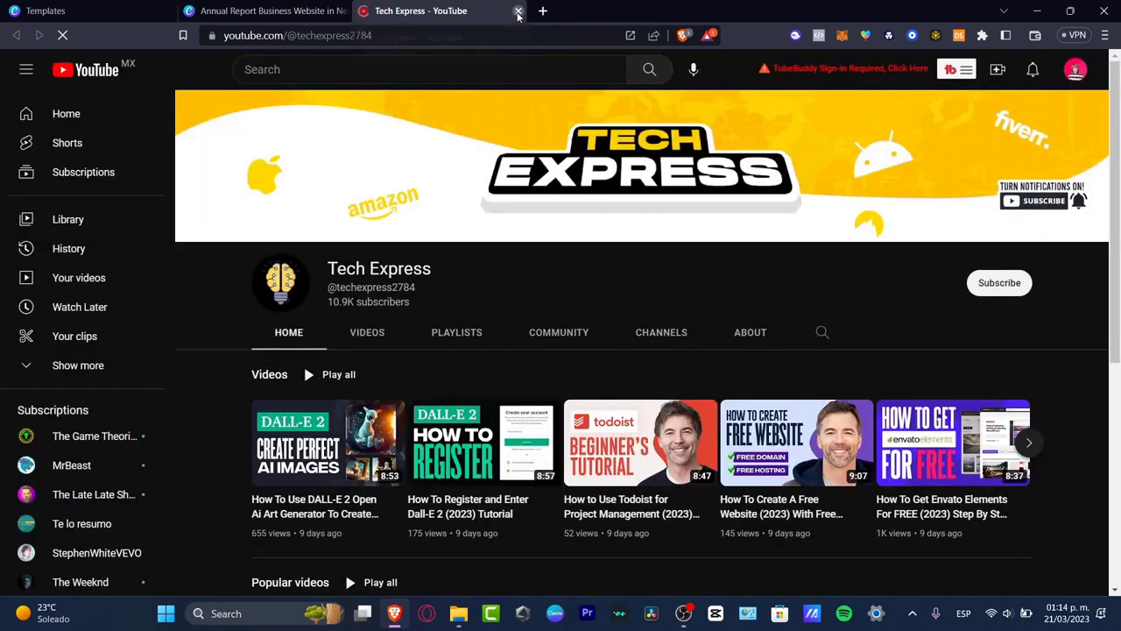
left_click(517, 11)
left_click(1036, 484)
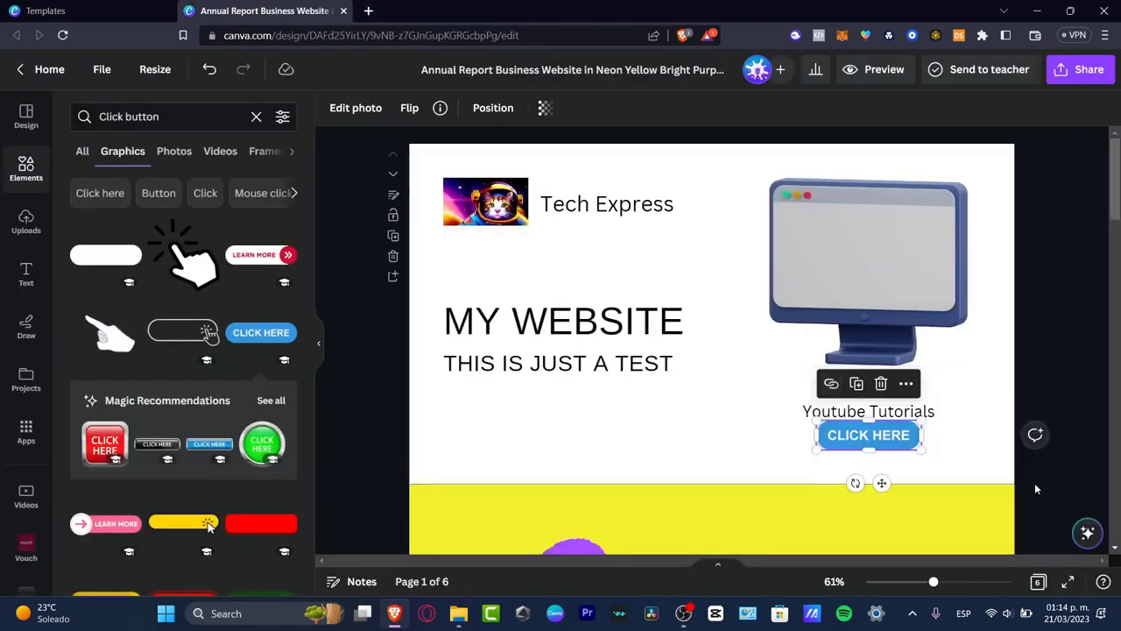
left_click(1052, 350)
- Make the "Check out our Youtube Tutorials" text bold
left_click(913, 400)
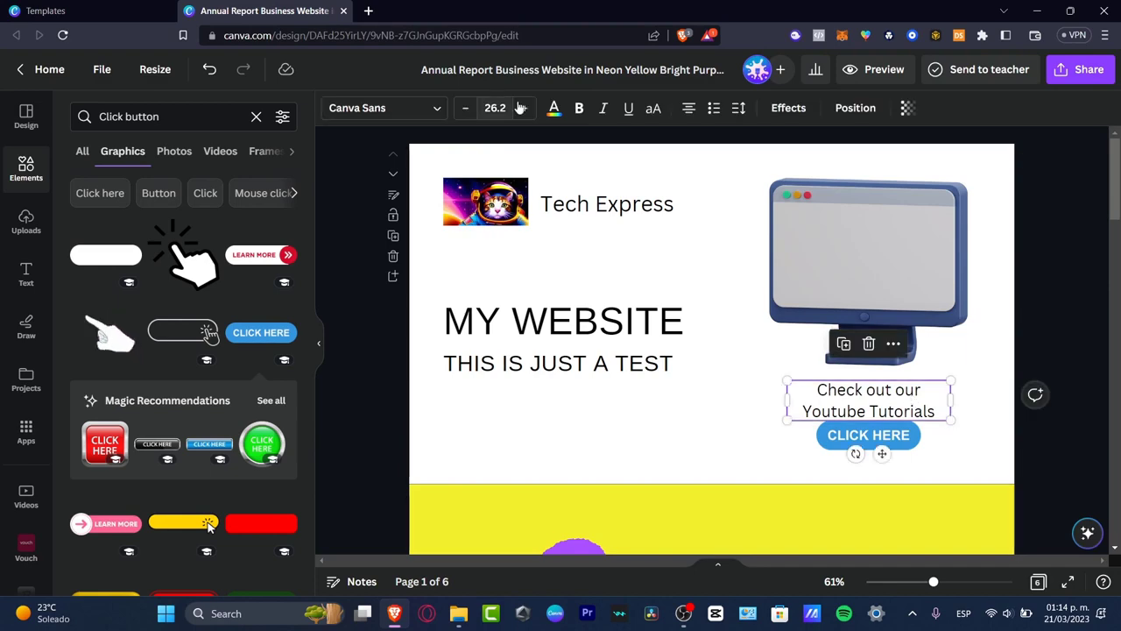
left_click(579, 108)
left_click(1080, 257)
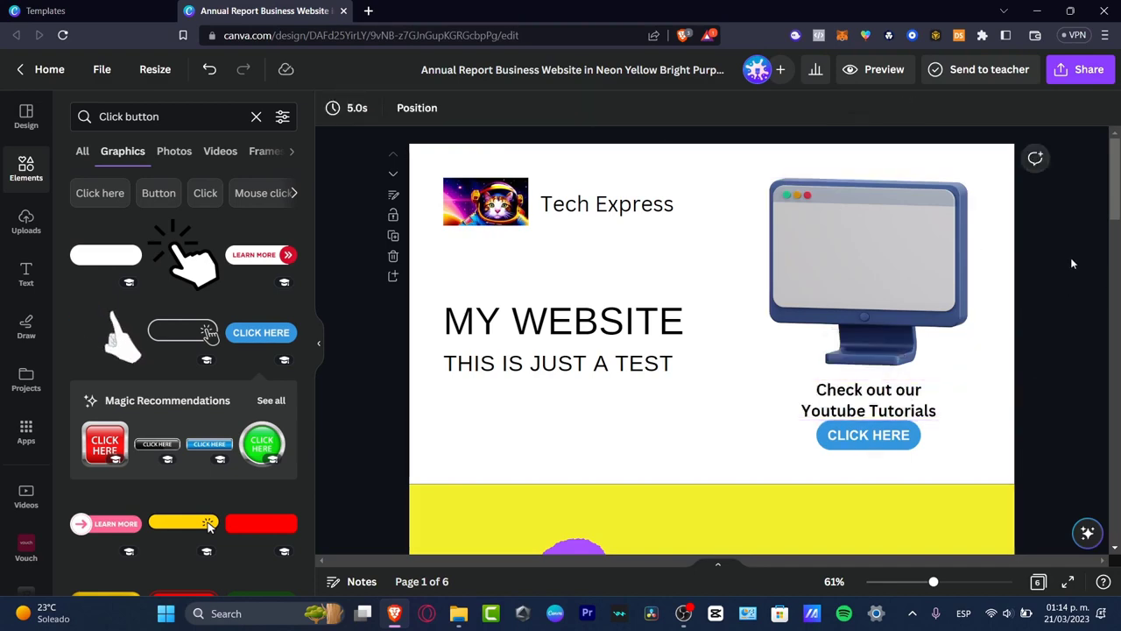
scroll(1070, 257, "down", 5)
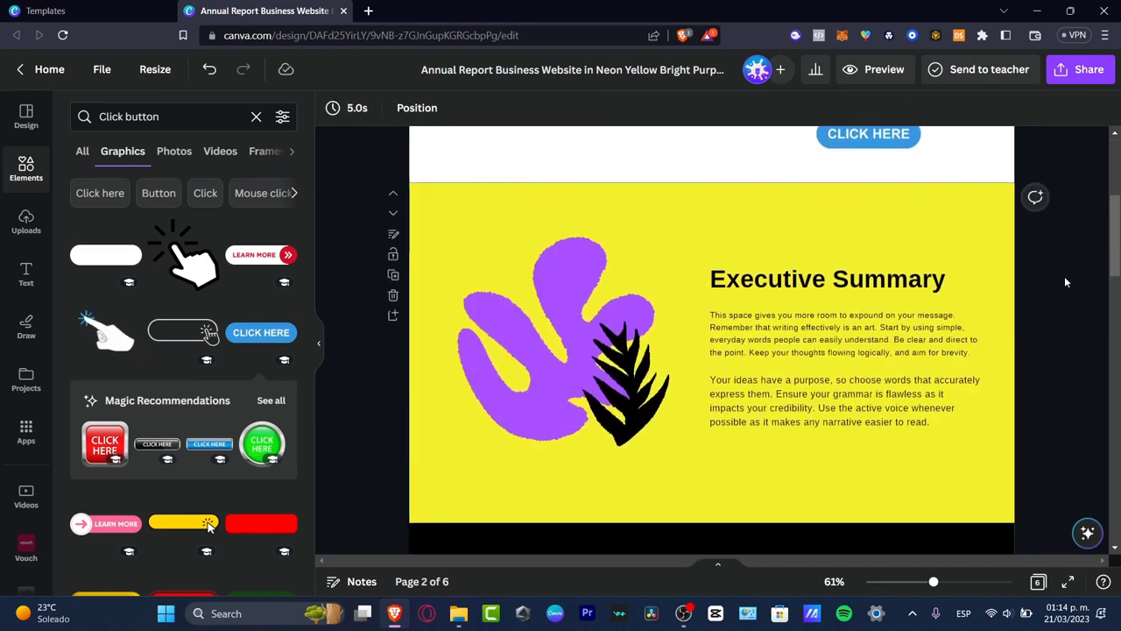
- Replace the "Executive Summary" heading on page 2 with "Who are we?"
scroll(989, 301, "up", 3)
left_click(873, 359)
double_click(873, 359)
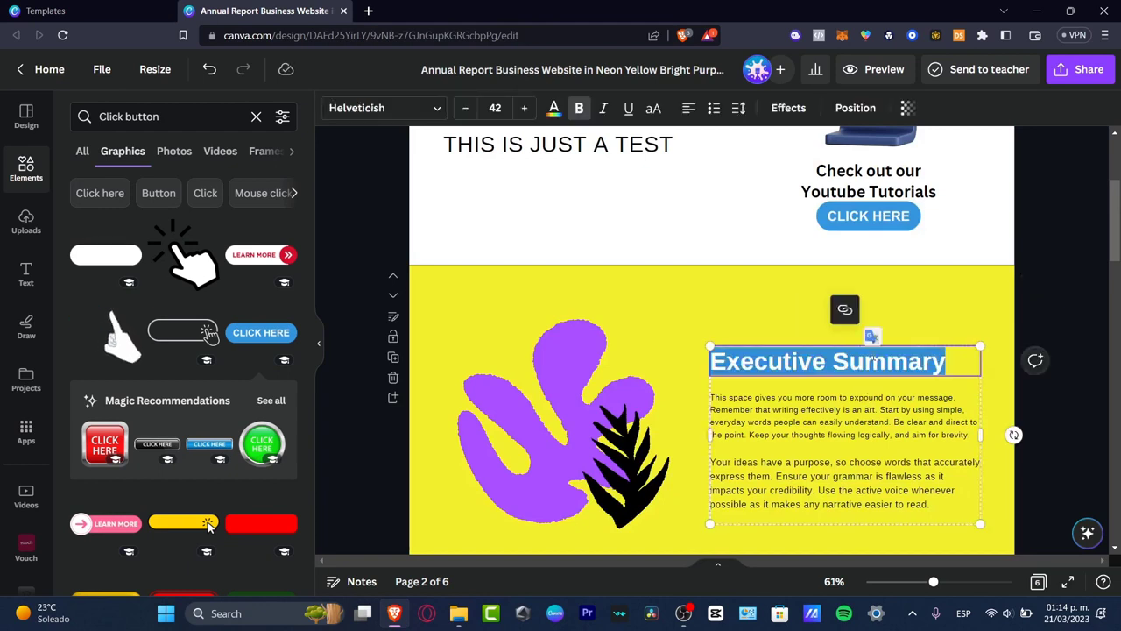
type("Wh")
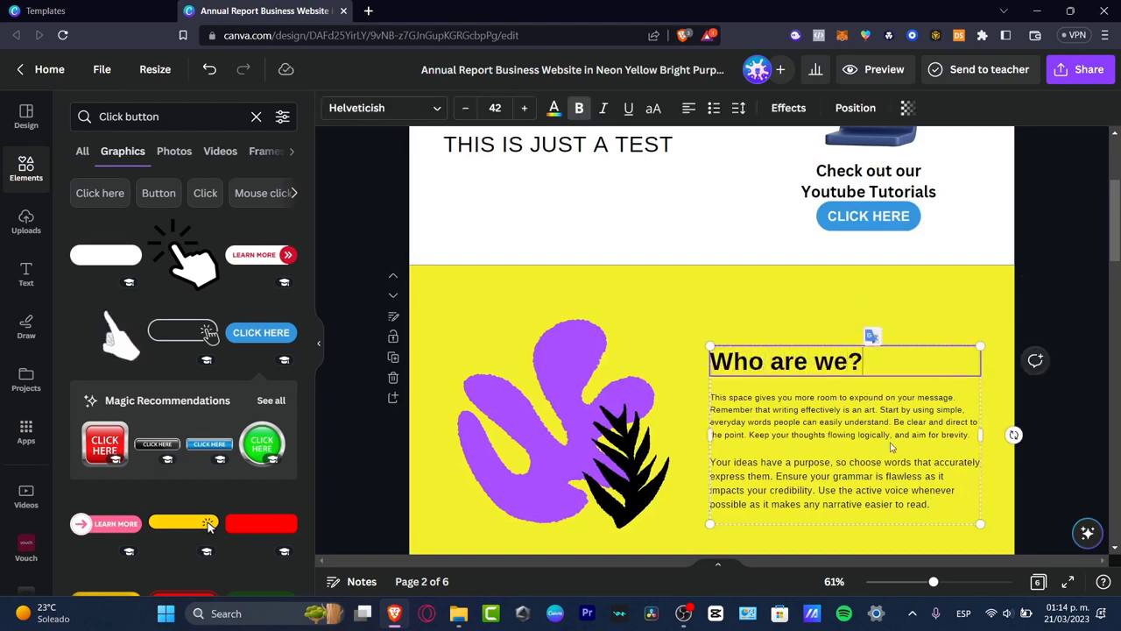
left_click(1039, 325)
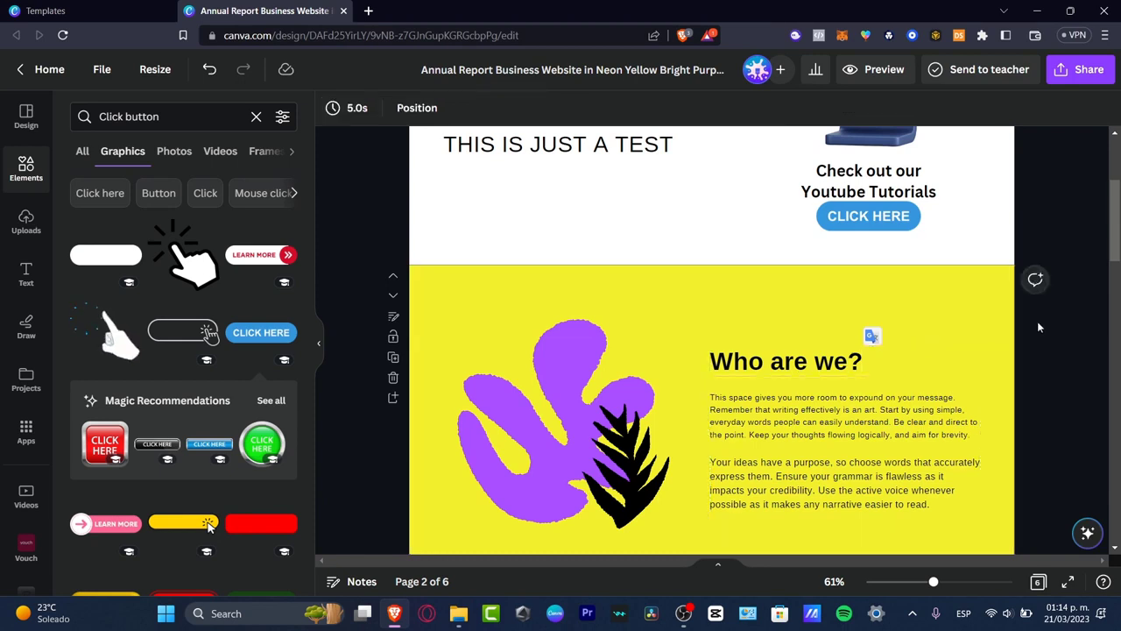
- Delete the black leaf and the purple shape beside the "Who are we?" text
left_click(609, 410)
key("Delete")
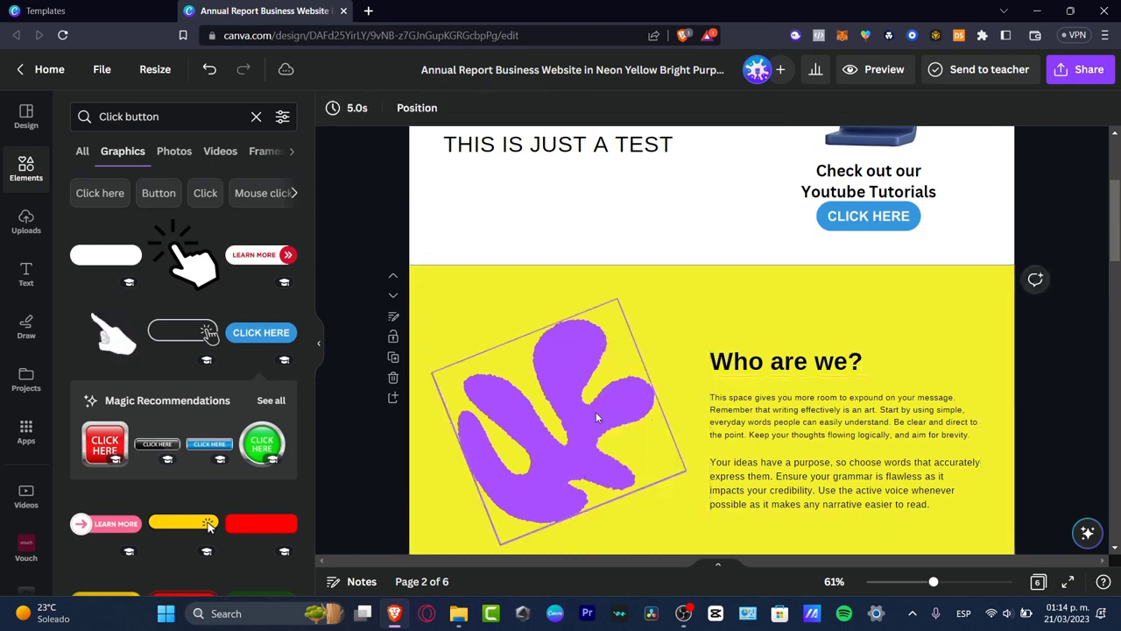
left_click(596, 417)
key("Delete")
- Search the elements for "3d office" and add the desk with computer graphic to page 2
left_click(256, 116)
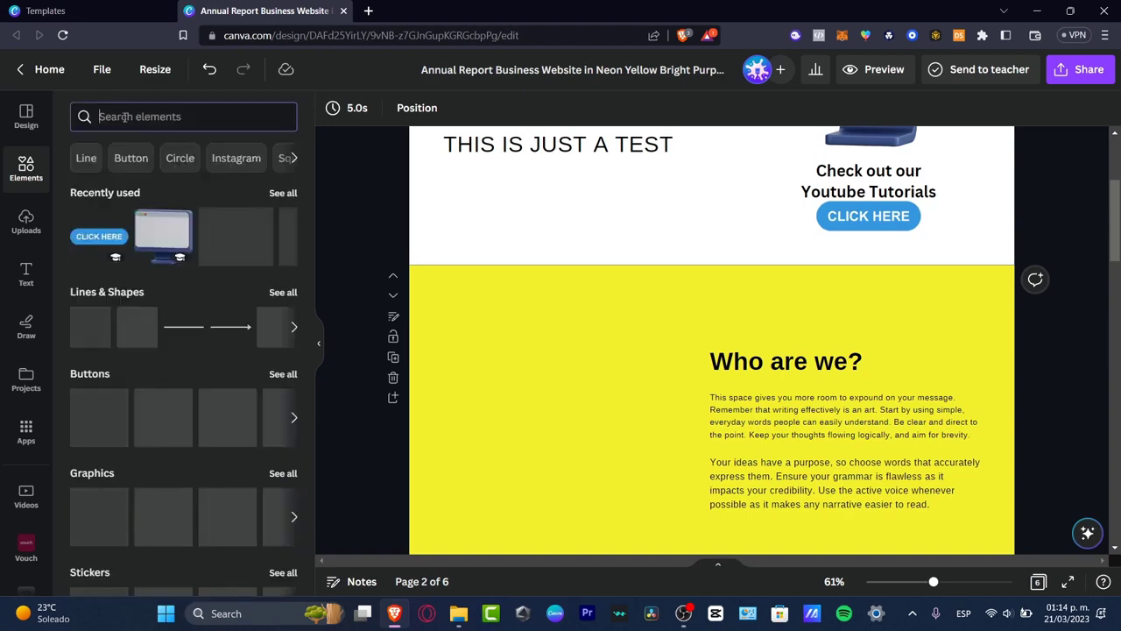
type("ed")
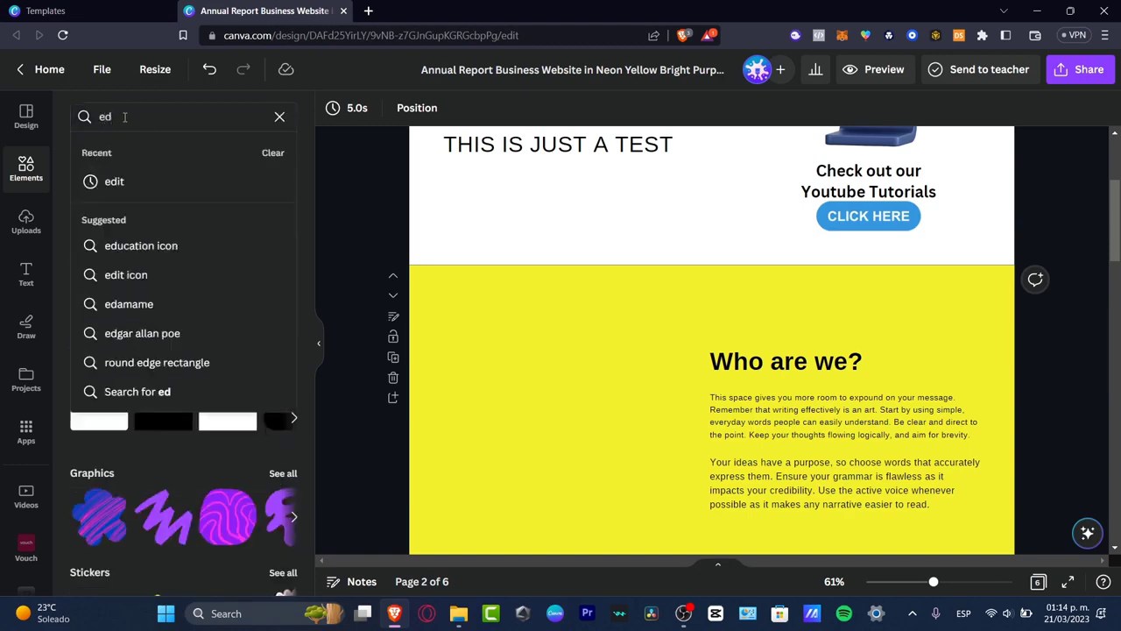
key("BackSpace")
key("BackSpace")
type("3d p")
key("BackSpace")
type("offic")
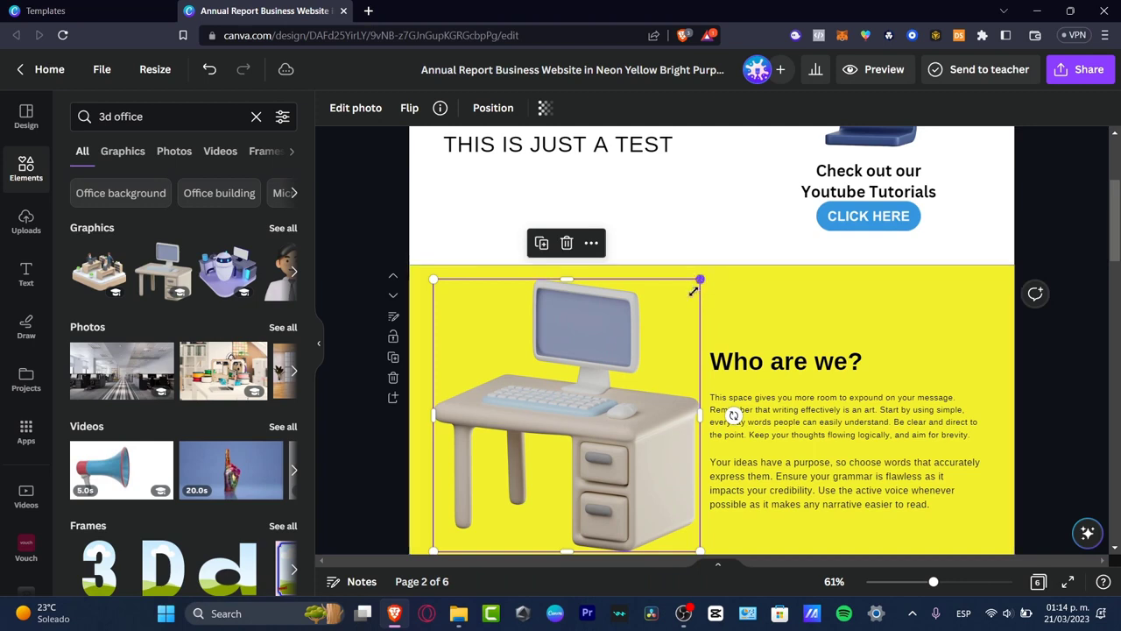
- Shrink the desk graphic to about 444 by 453 and place it beside the "Who are we?" text
left_click_drag(706, 284, 615, 397)
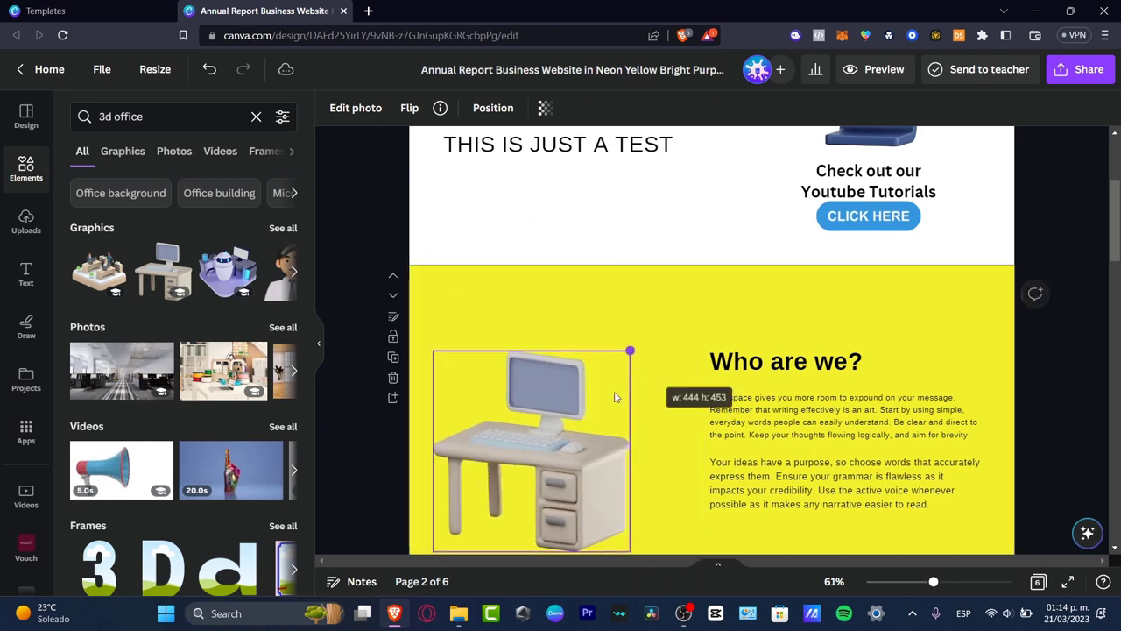
left_click_drag(546, 437, 577, 421)
left_click(1044, 300)
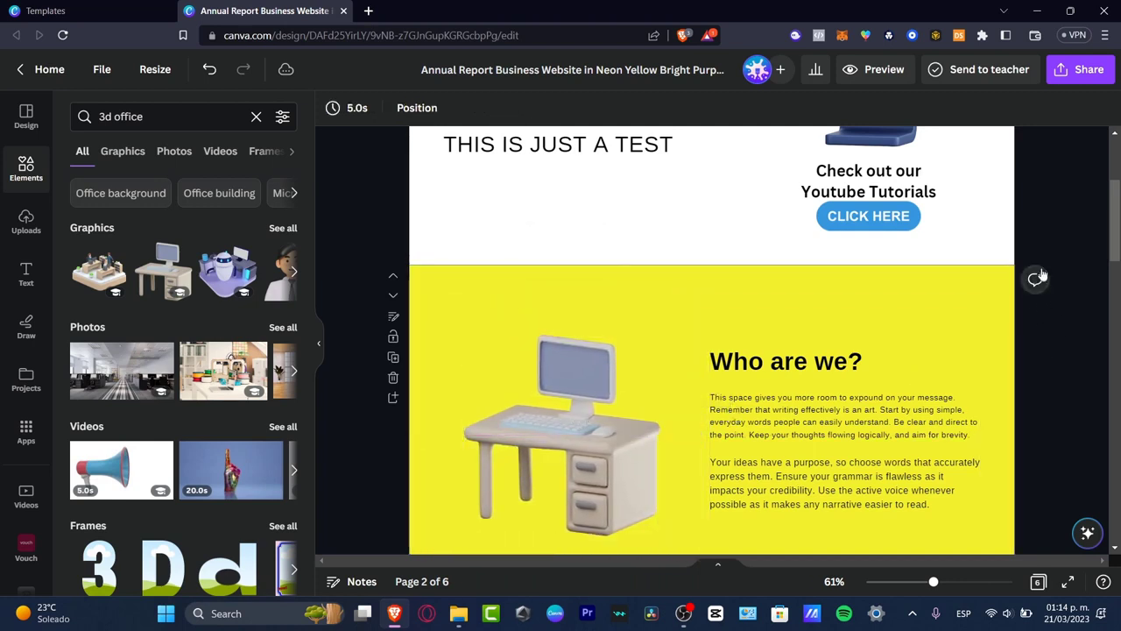
- Delete the yellow flower shape and the purple leaf around the portrait on the "An Introduction" page
scroll(1061, 366, "down", 3)
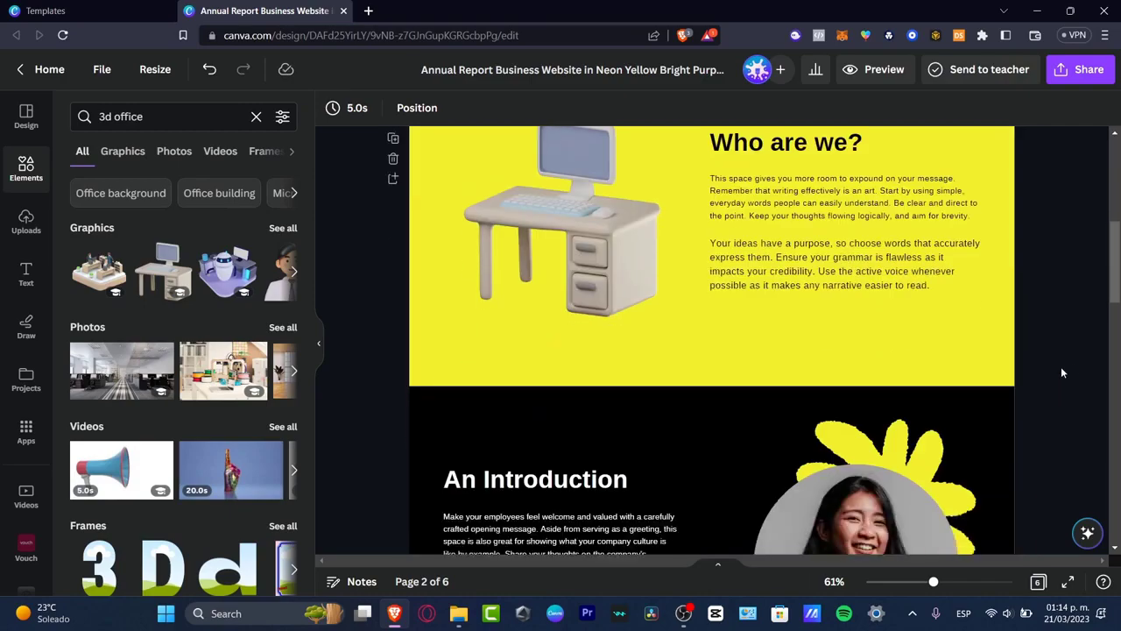
scroll(1061, 367, "up", 3)
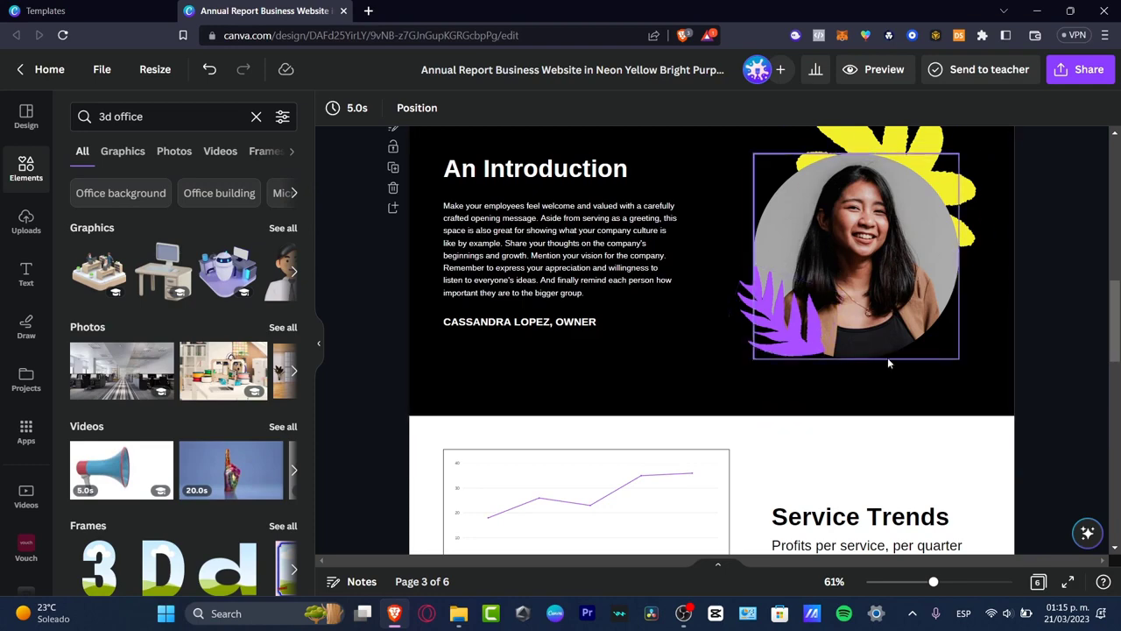
scroll(889, 363, "up", 3)
scroll(889, 362, "down", 2)
left_click(931, 219)
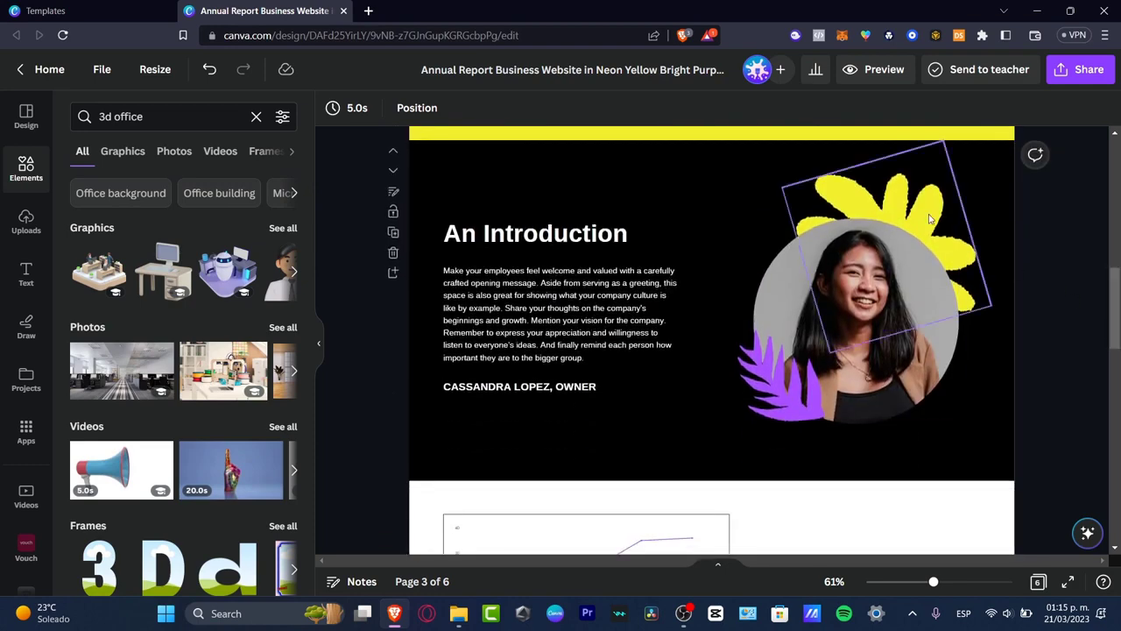
left_click(932, 219)
key("Delete")
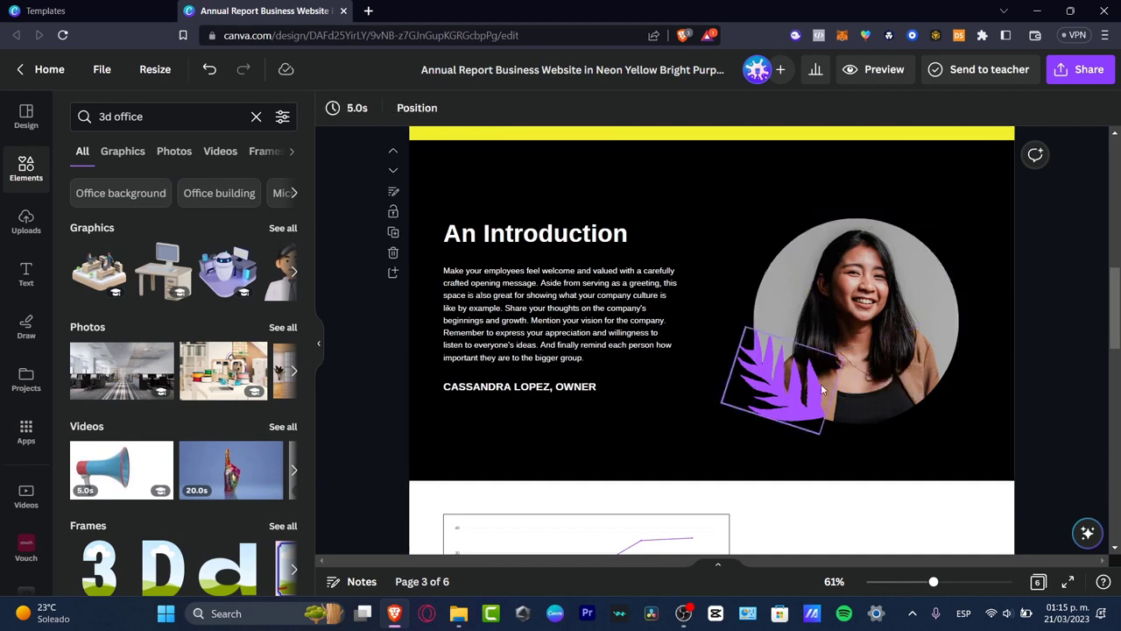
left_click(793, 390)
key("Delete")
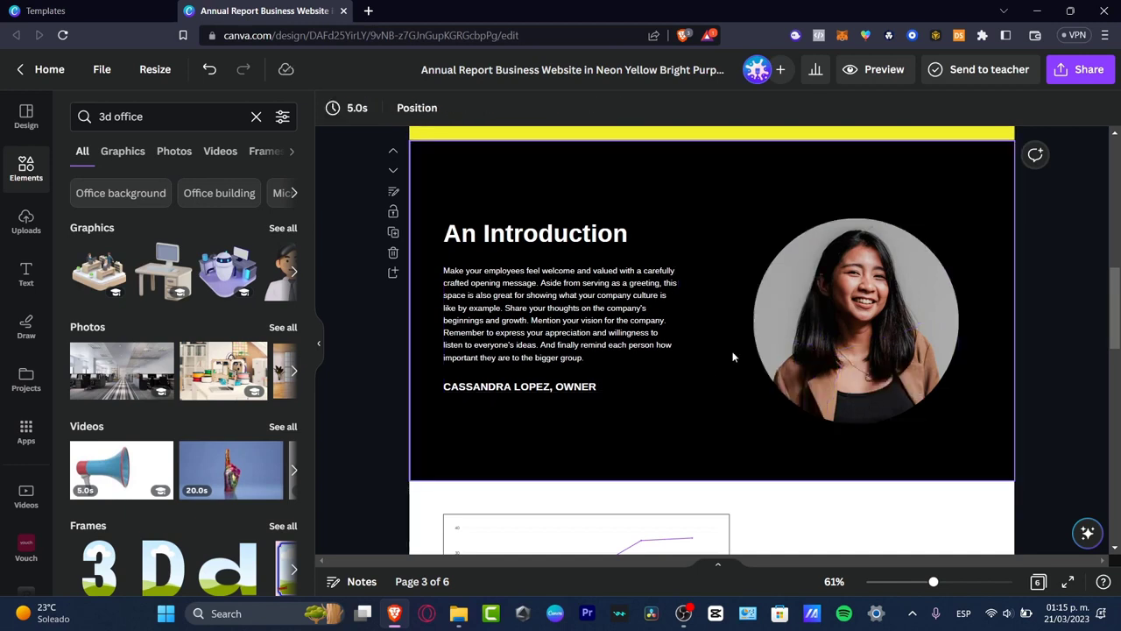
- Change the "An Introduction" heading to "Your co-worker" and replace the round portrait with an uploaded orange astronaut cat image
double_click(613, 238)
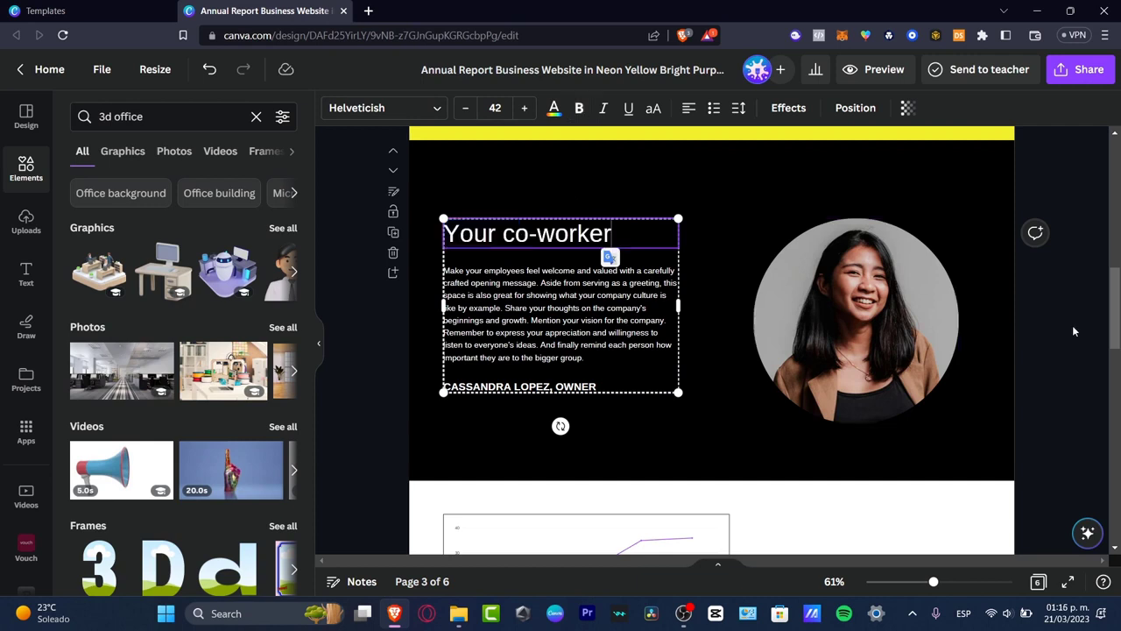
left_click(1073, 325)
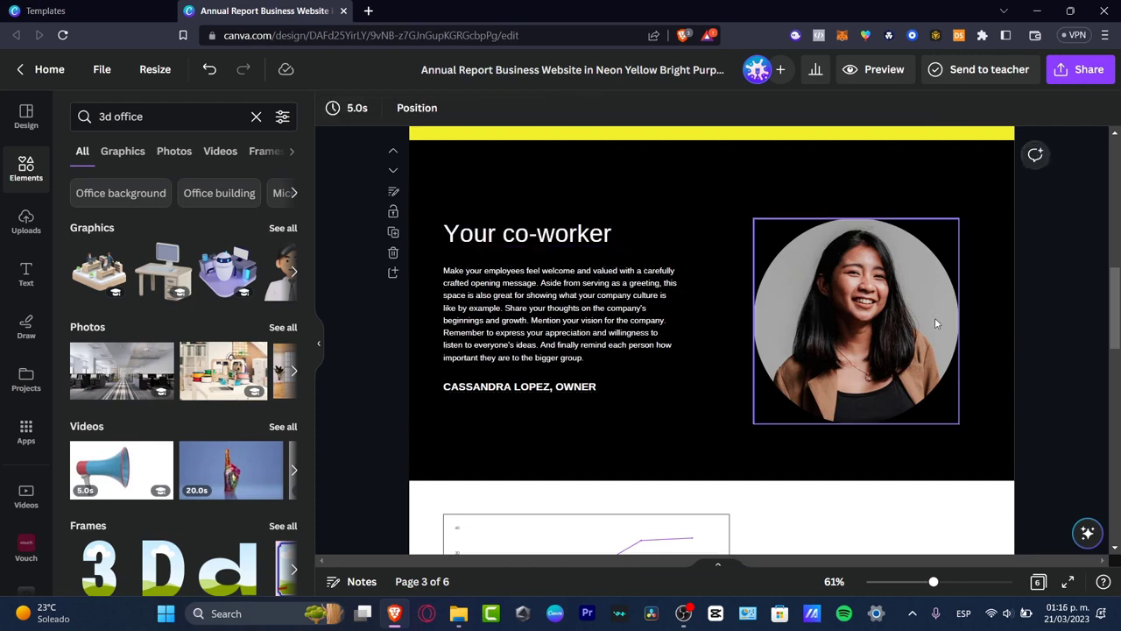
left_click(26, 222)
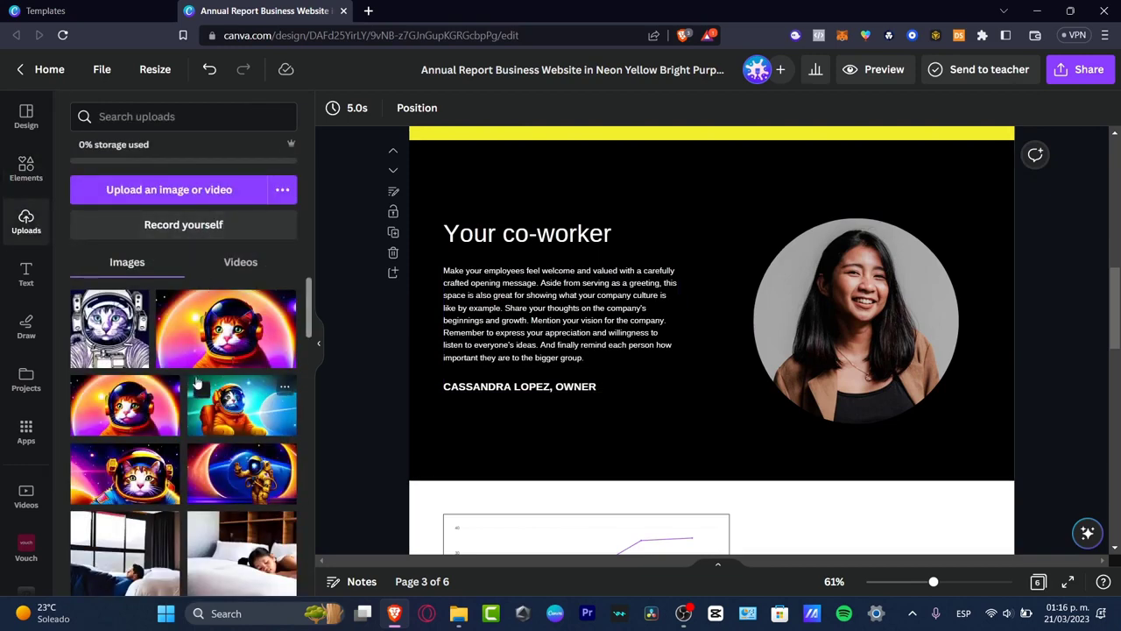
left_click_drag(110, 329, 788, 312)
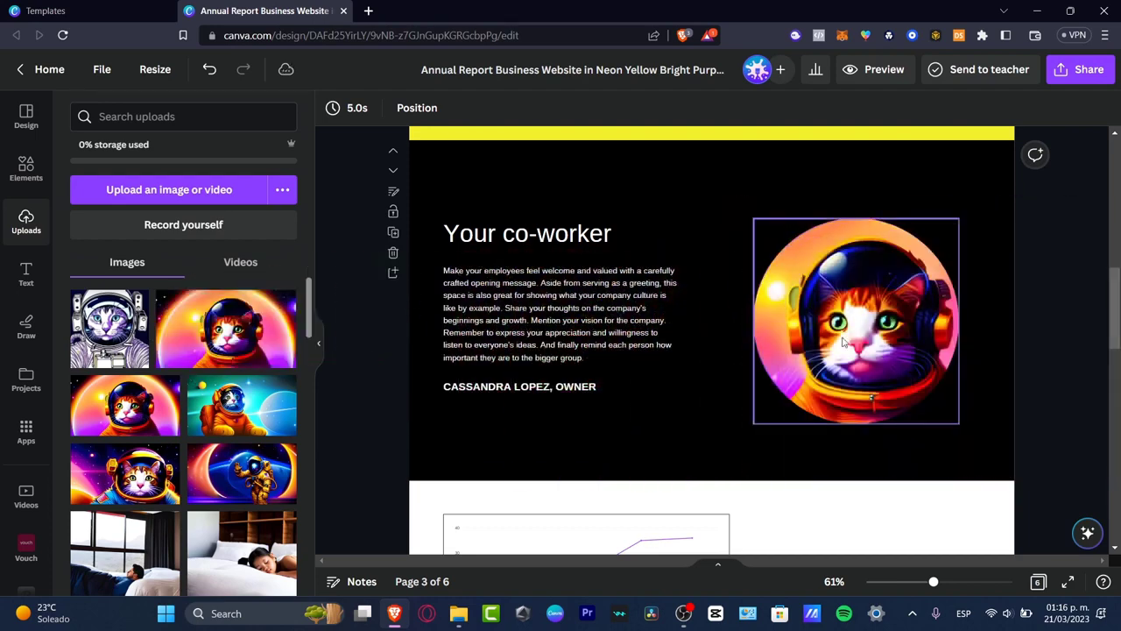
- Open the position settings and flip options of the astronaut cat picture
left_click(807, 307)
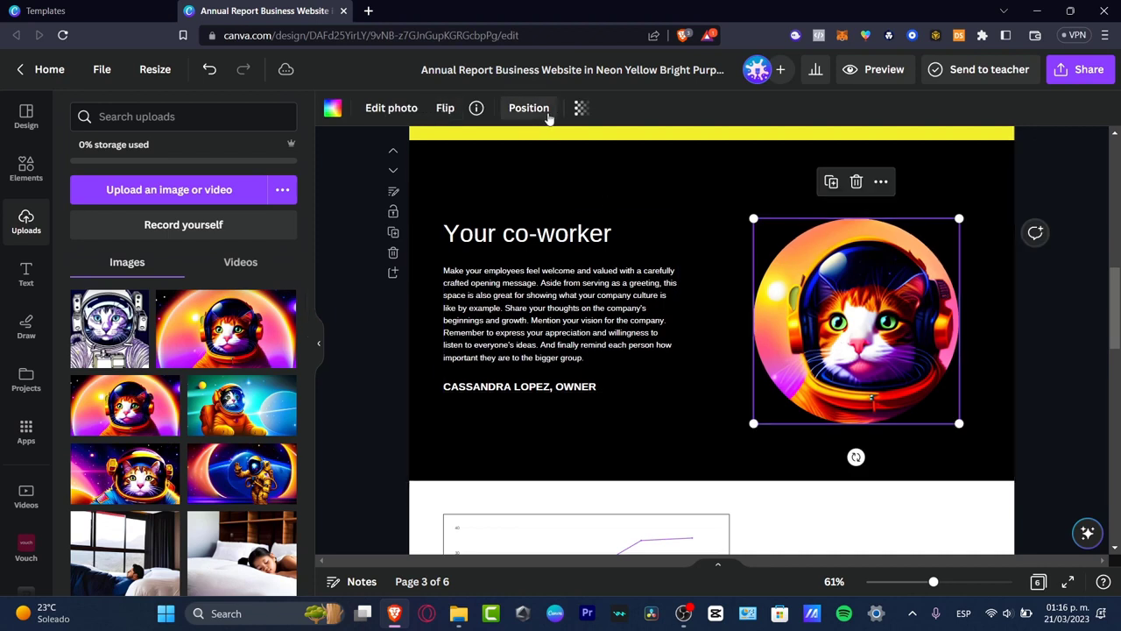
left_click(544, 112)
left_click(446, 110)
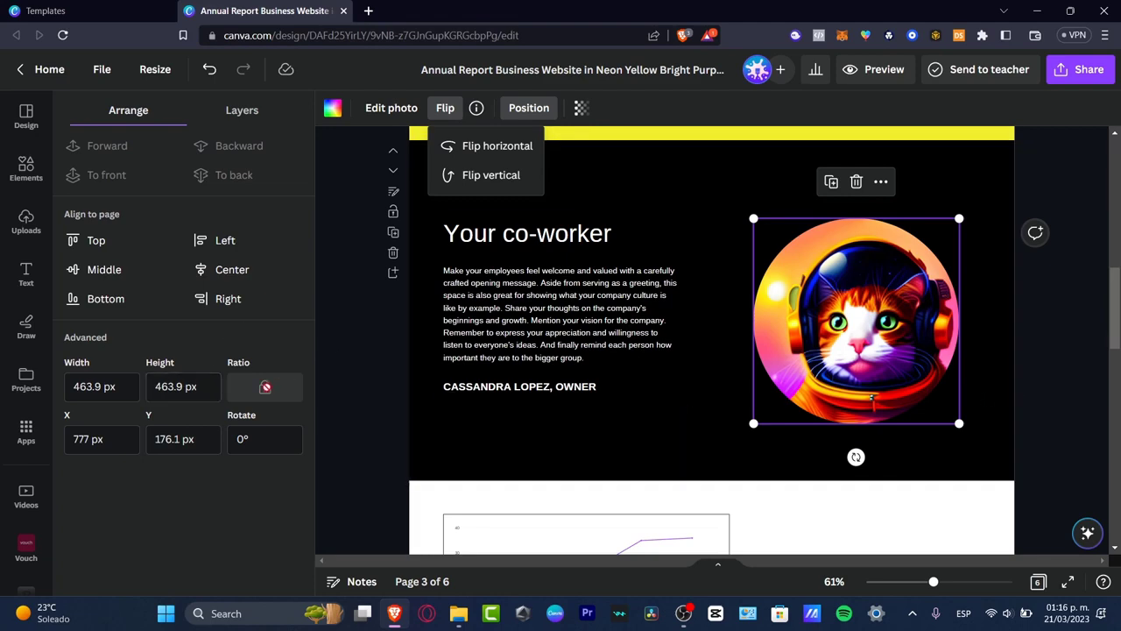
- Add a new page at the end of the website, after the "Contact Us" page
scroll(1057, 353, "down", 3)
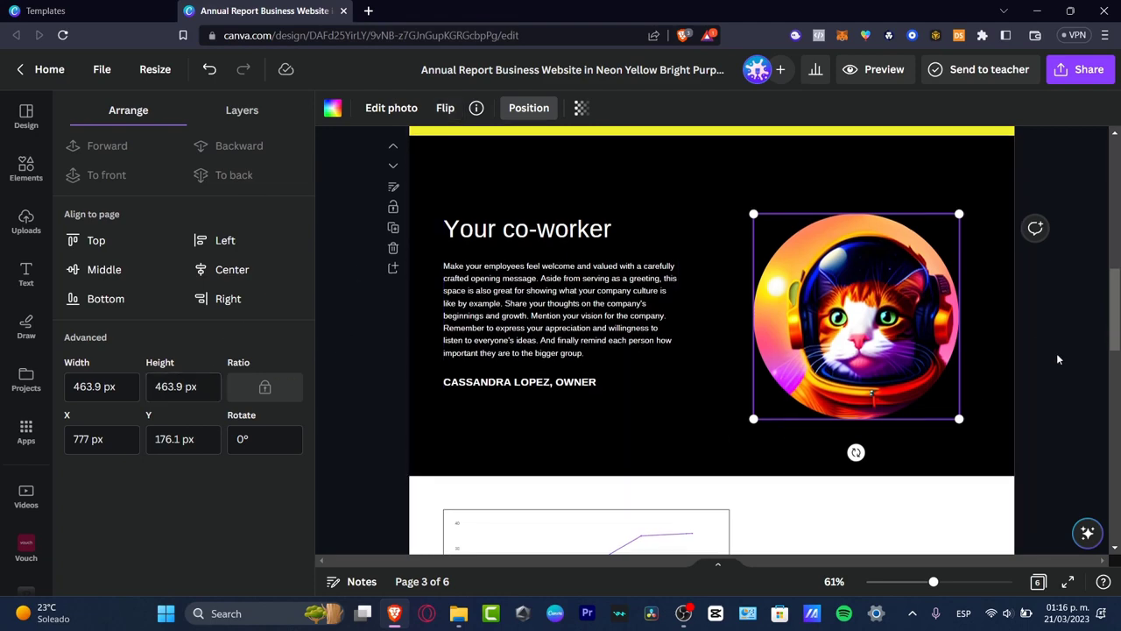
scroll(1056, 353, "down", 3)
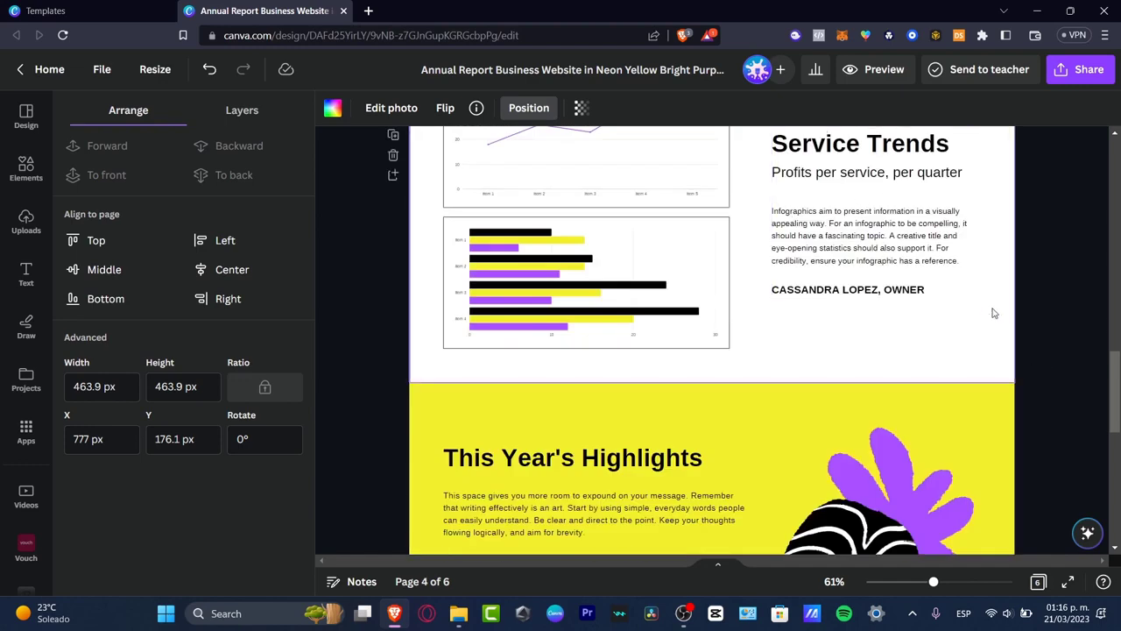
scroll(993, 313, "down", 3)
scroll(945, 274, "down", 3)
scroll(944, 273, "down", 2)
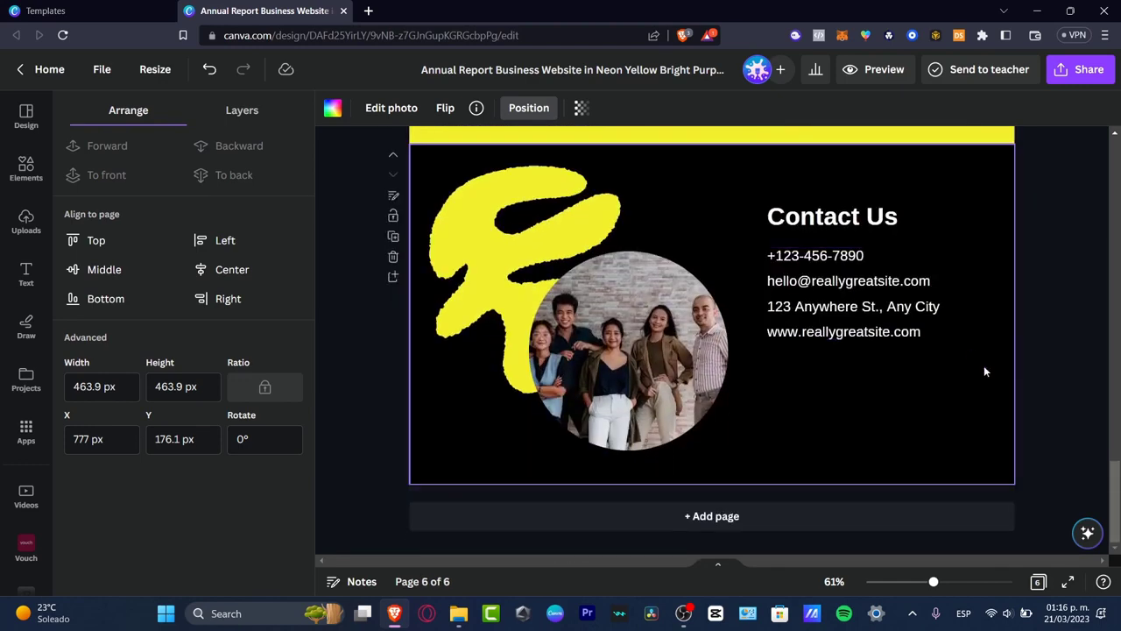
scroll(1036, 383, "up", 5)
scroll(1041, 385, "down", 5)
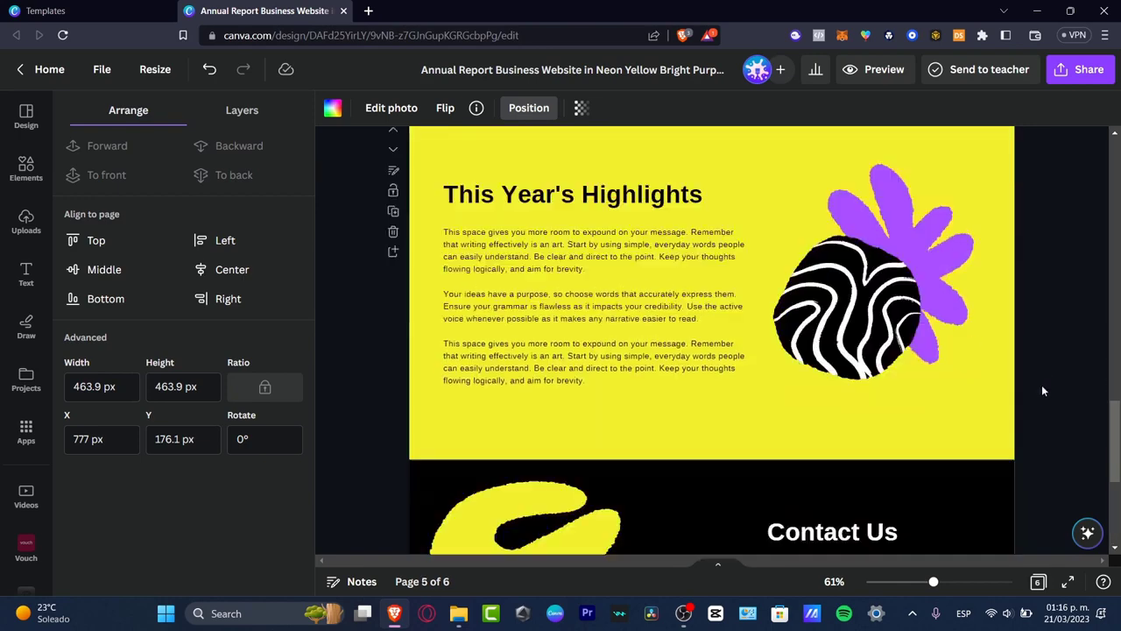
left_click(870, 519)
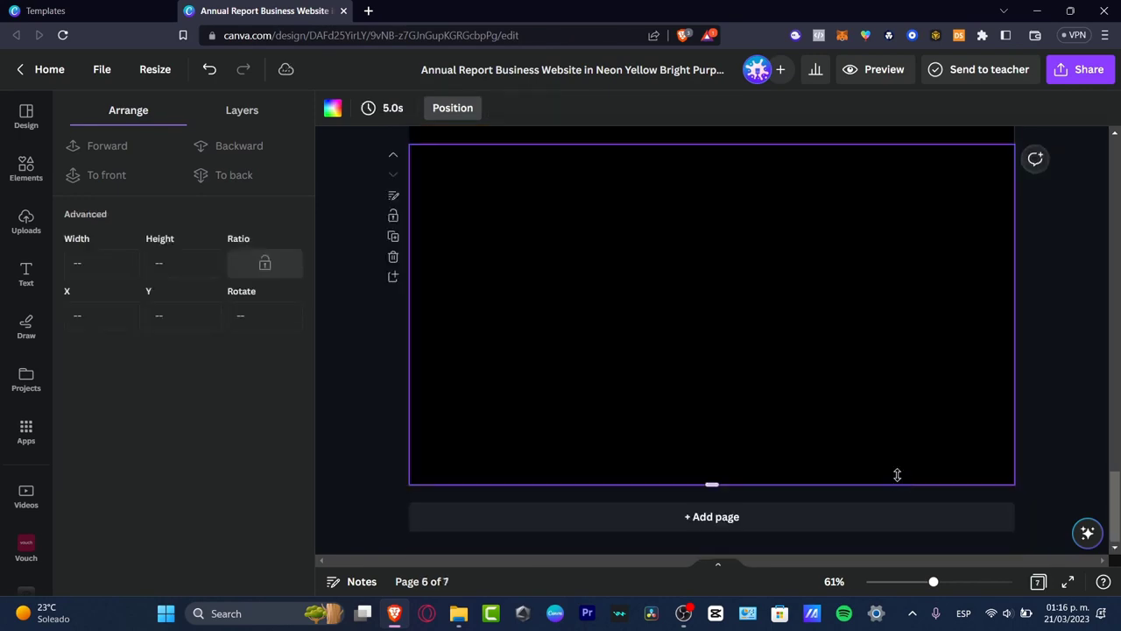
- Search the element graphics for "subscribe" and add the outlined SUBSCRIBE lettering to the new page
left_click(26, 222)
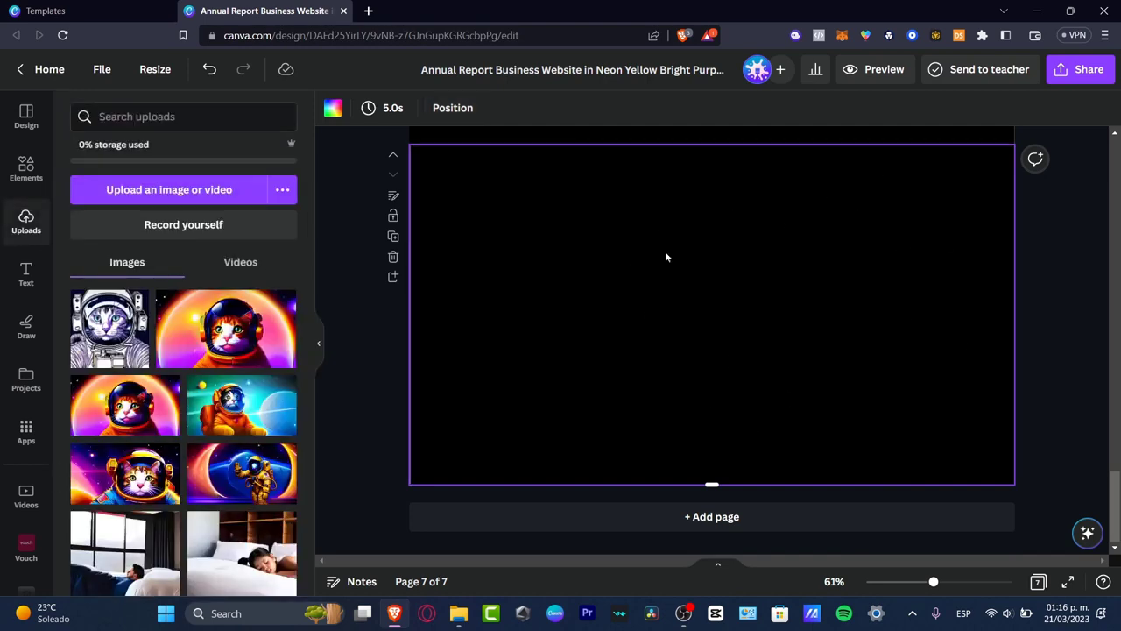
left_click(27, 171)
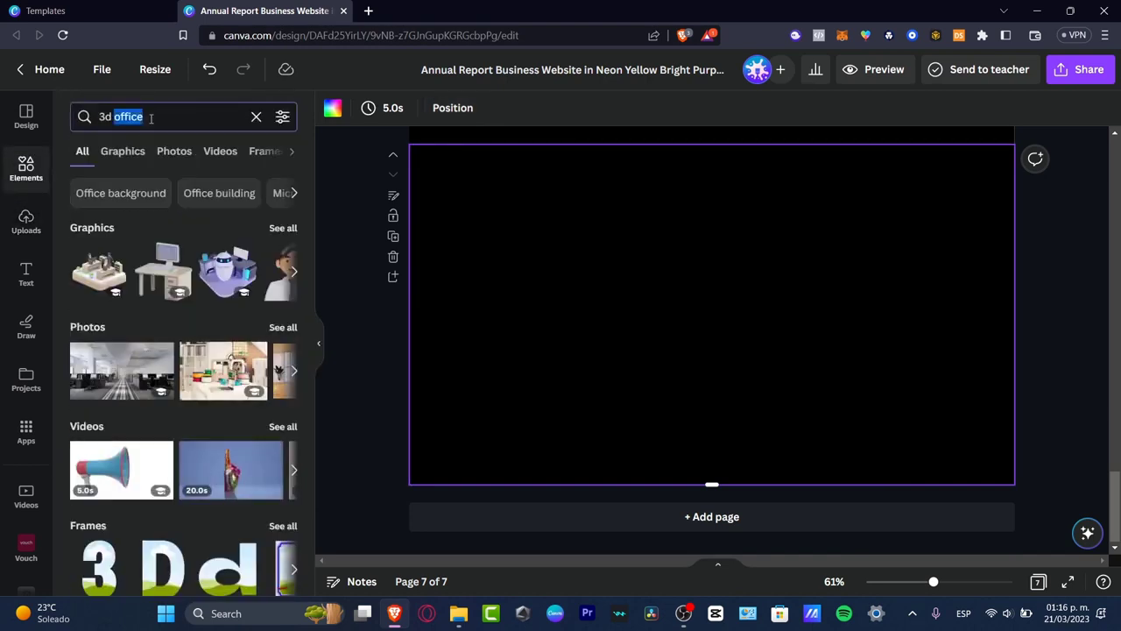
type("subcr")
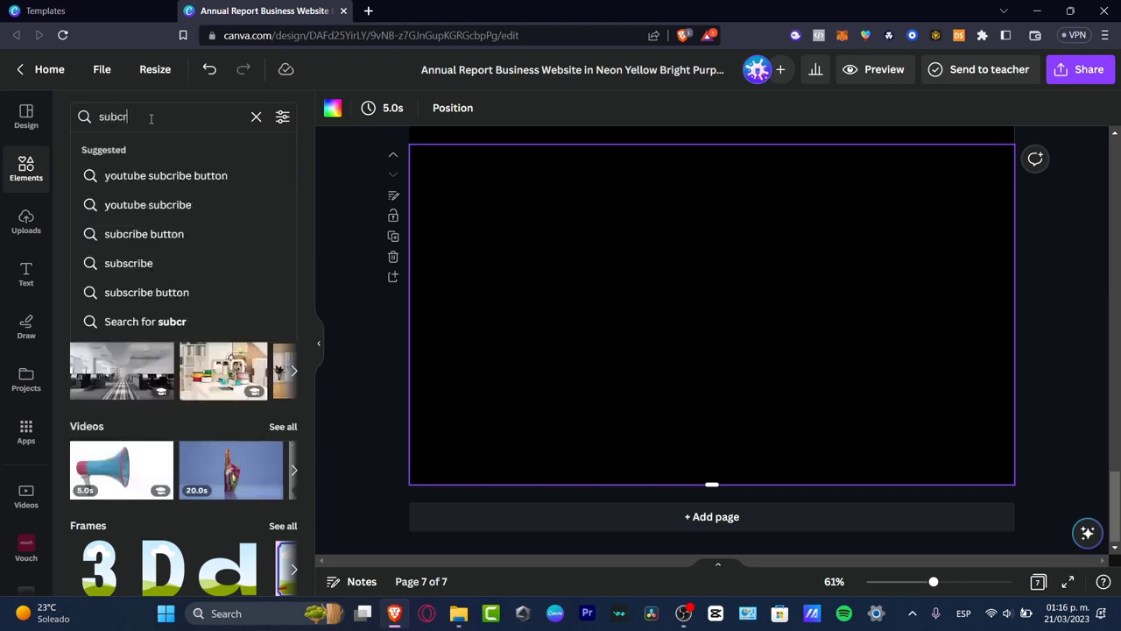
left_click(128, 263)
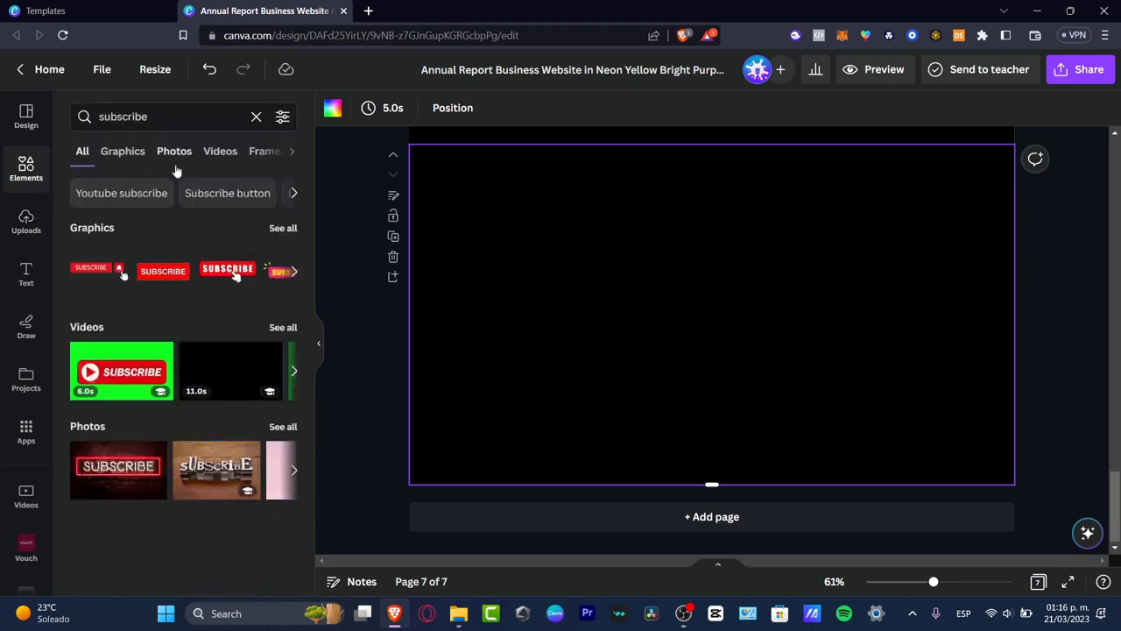
left_click(283, 230)
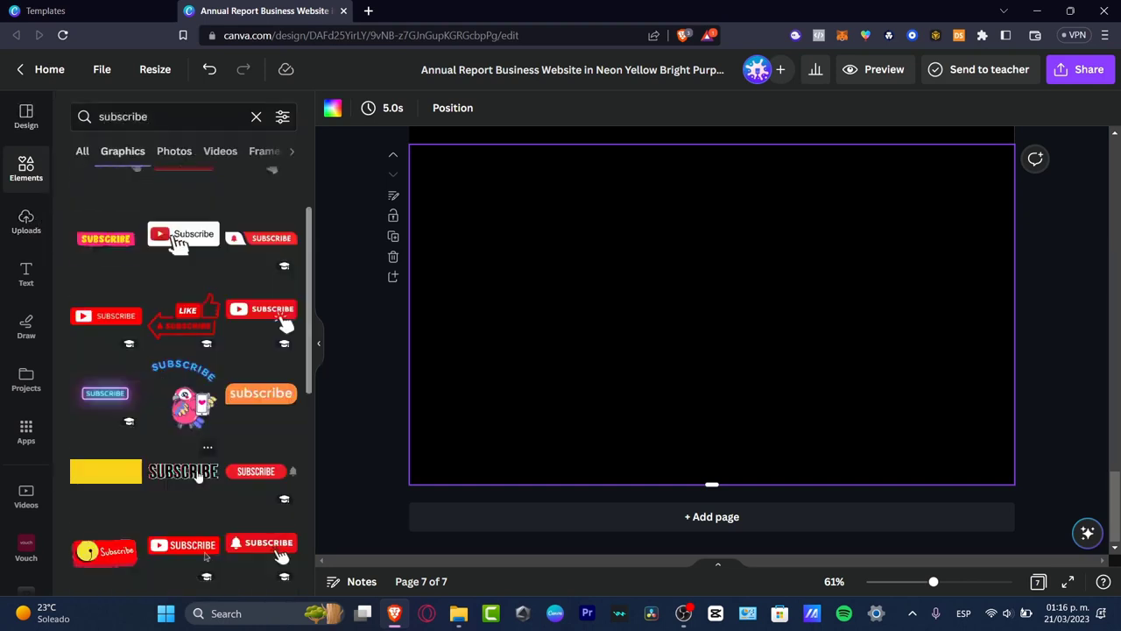
left_click(195, 477)
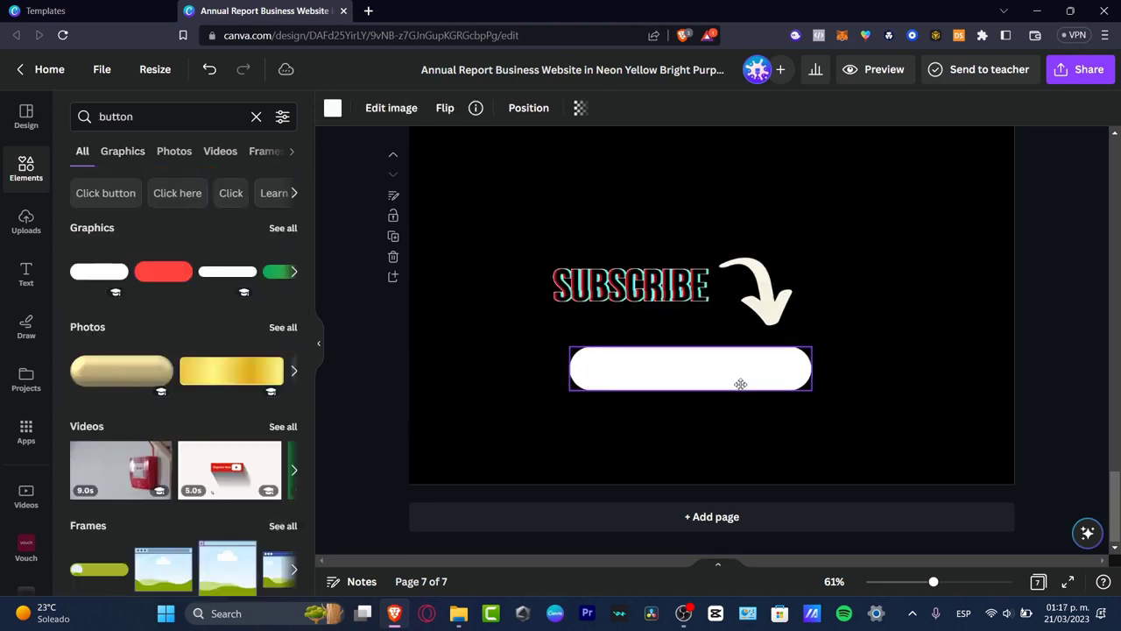
- Position the white rounded button below the SUBSCRIBE lettering and arrow, and add a heading text for it
left_click_drag(738, 383, 767, 396)
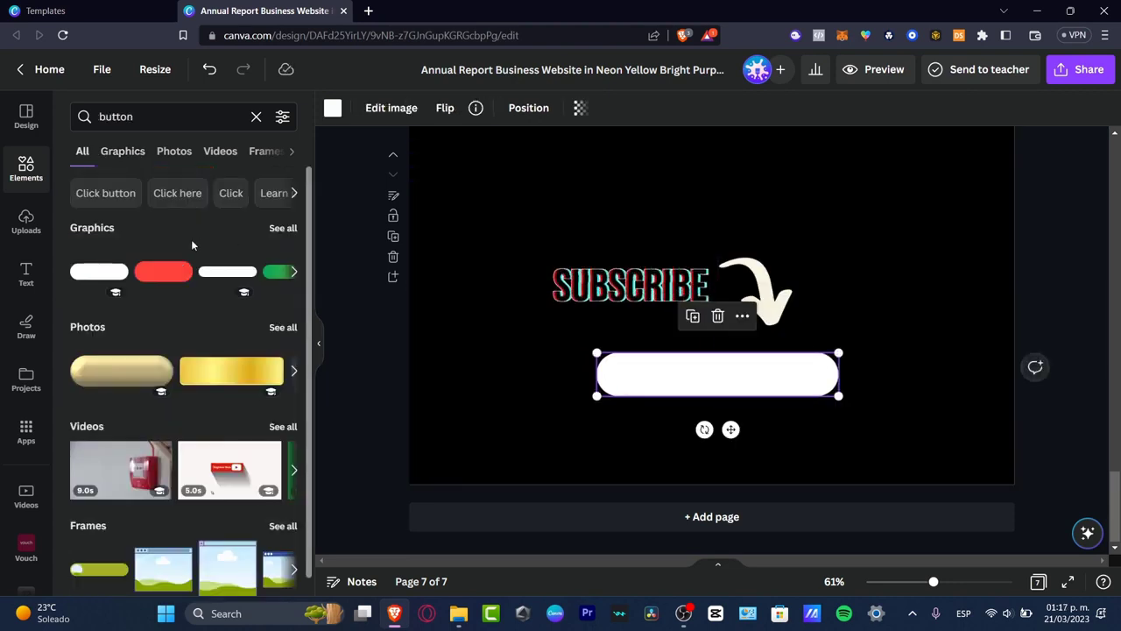
double_click(140, 117)
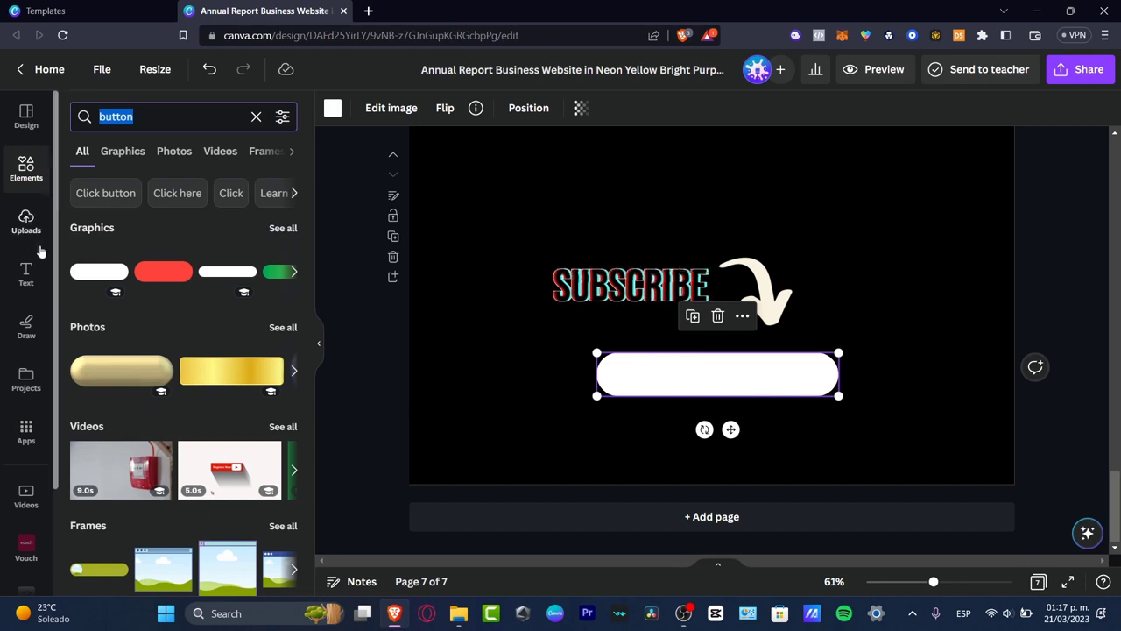
left_click(26, 273)
left_click(143, 308)
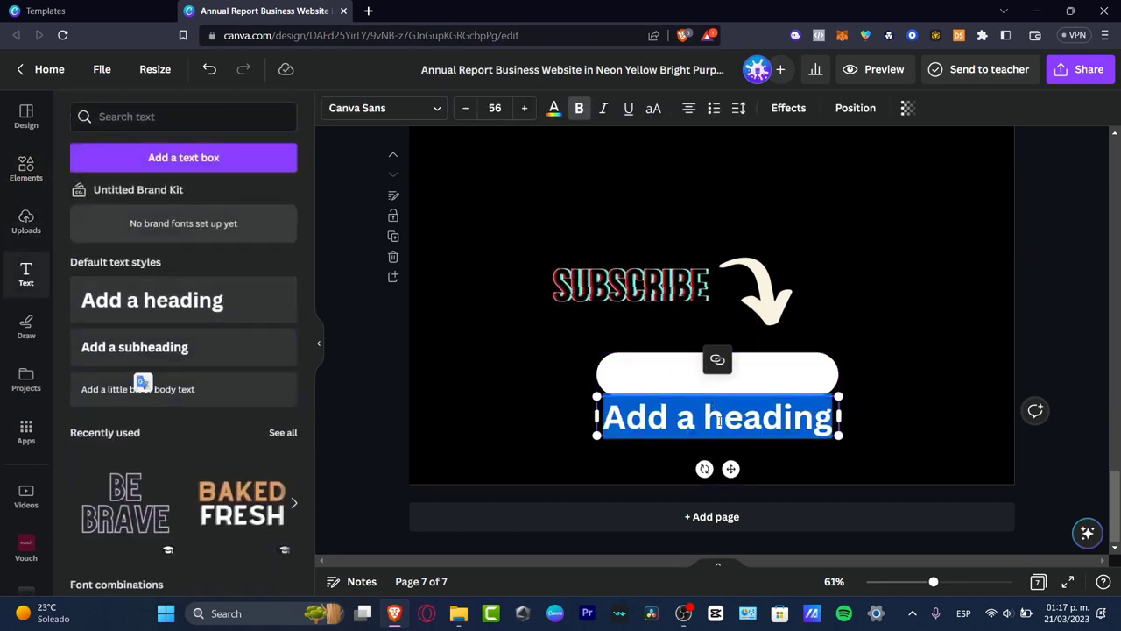